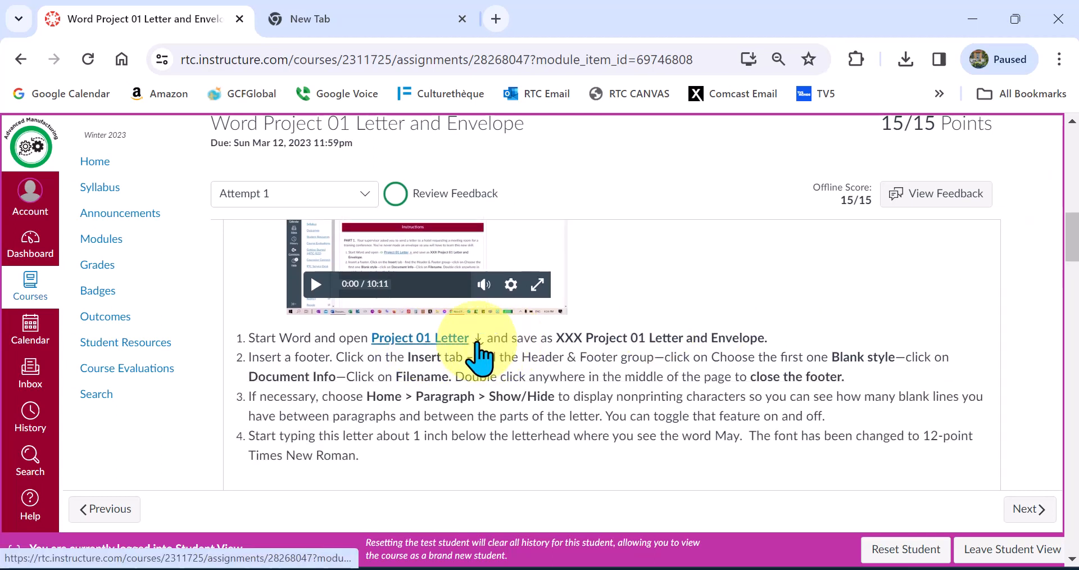
Open the downloaded Project 01 Letter and Envelope-1-1-1.docx in Word and enable editing.
click(907, 60)
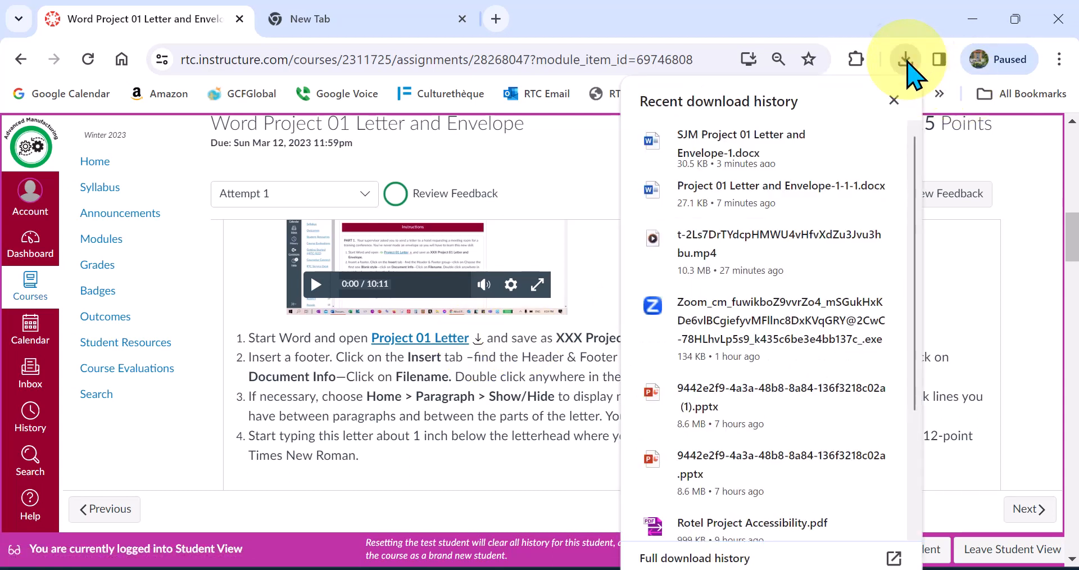
click(751, 199)
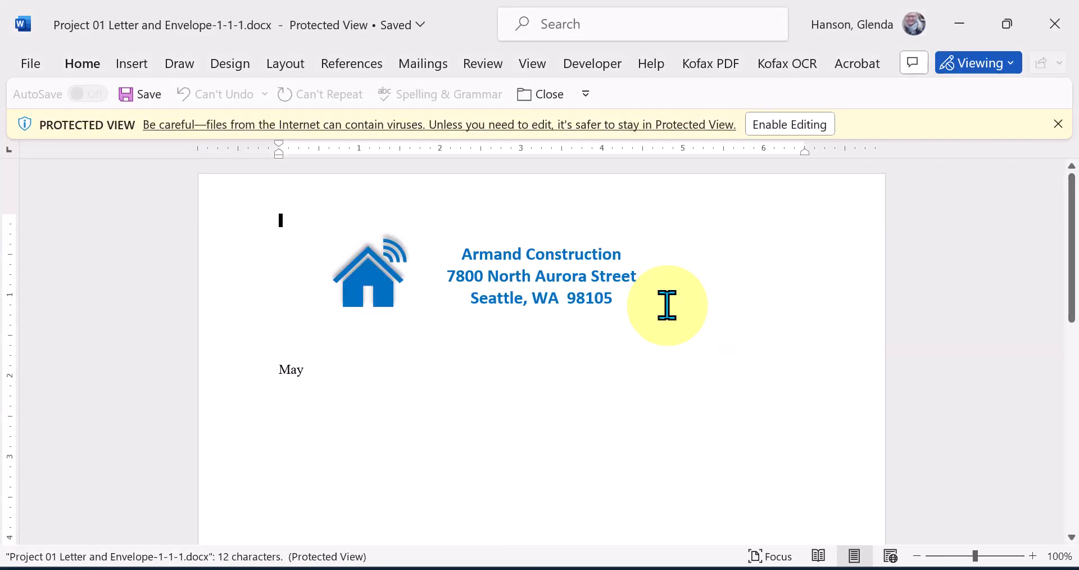
click(814, 138)
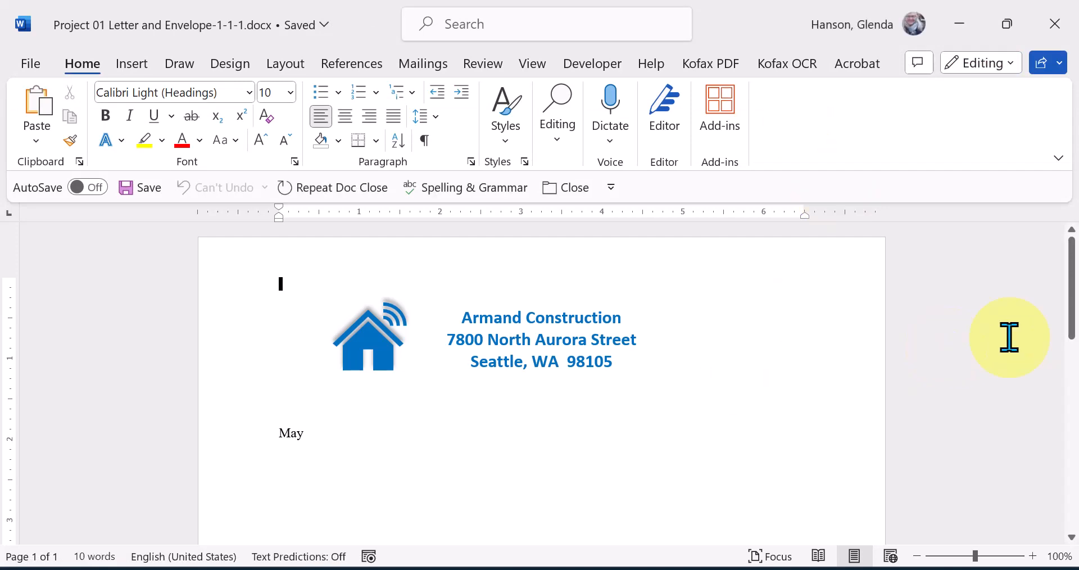
Show the nonprinting characters, check the blank paragraphs around the letterhead and place the cursor after "May".
drag(1074, 315, 1078, 328)
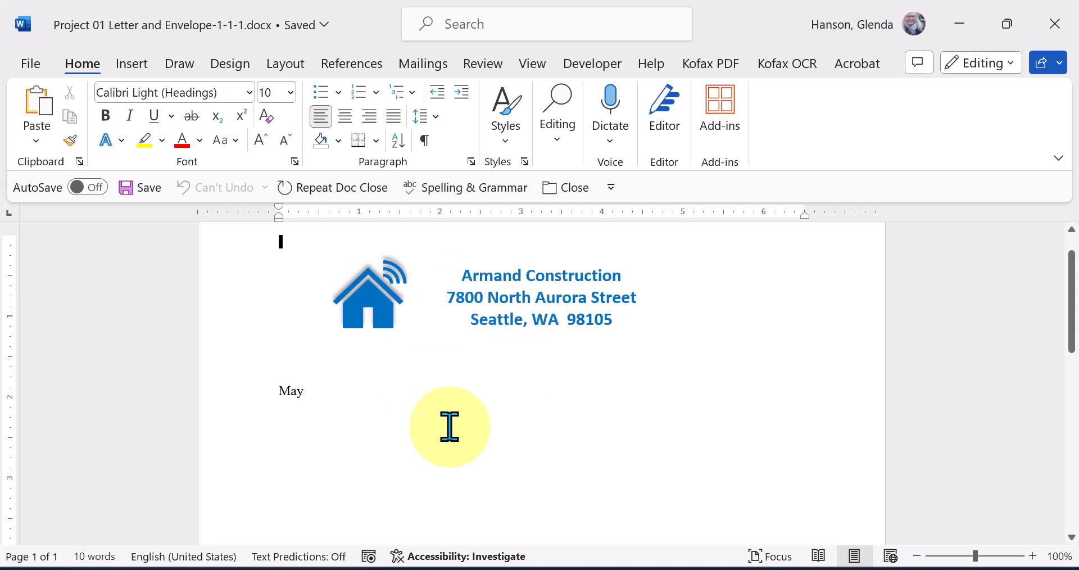
click(425, 149)
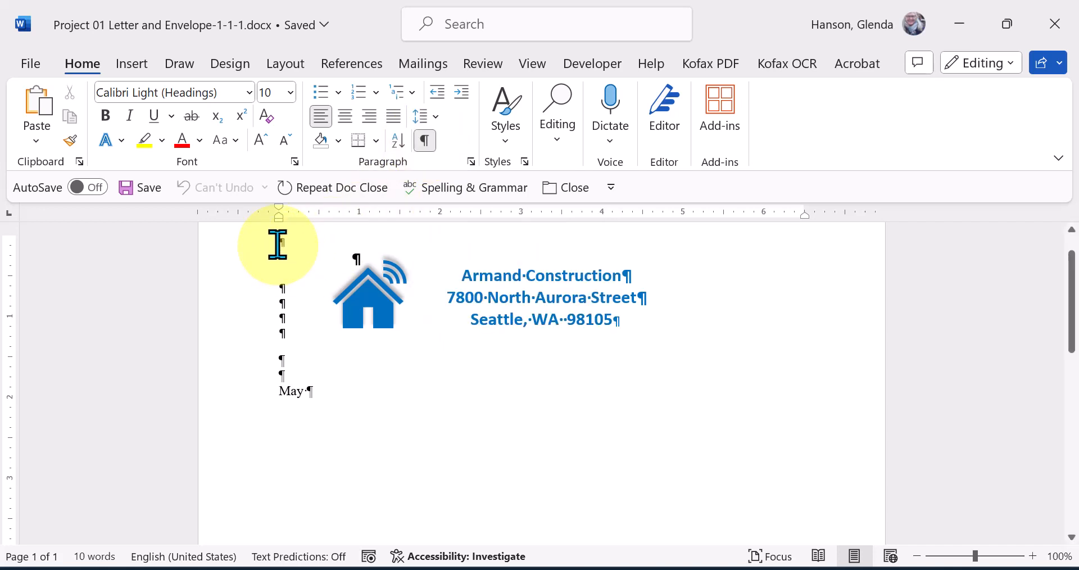
drag(278, 244, 296, 245)
drag(277, 291, 292, 316)
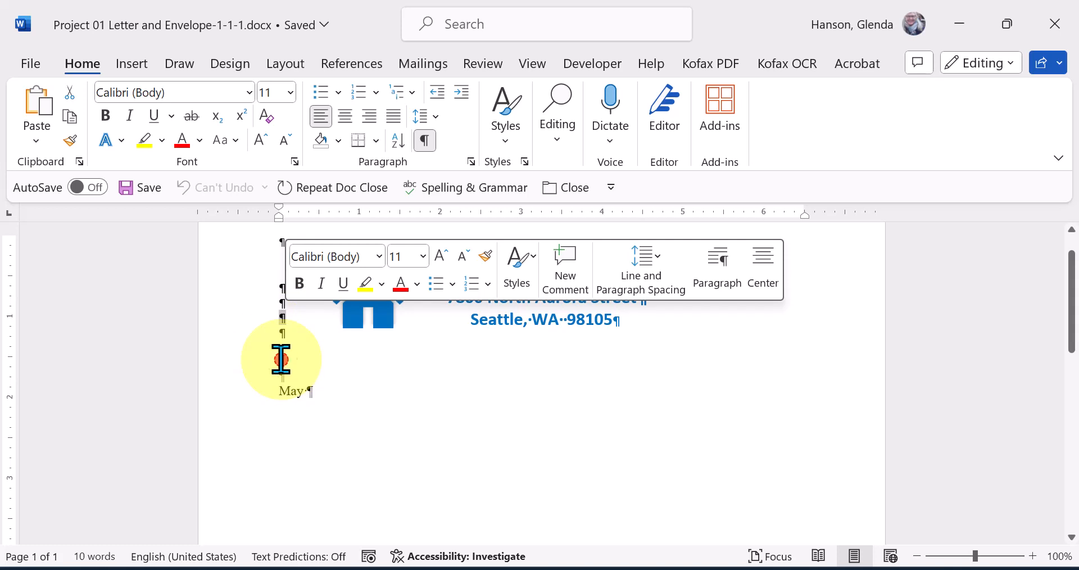
drag(281, 360, 289, 360)
click(400, 397)
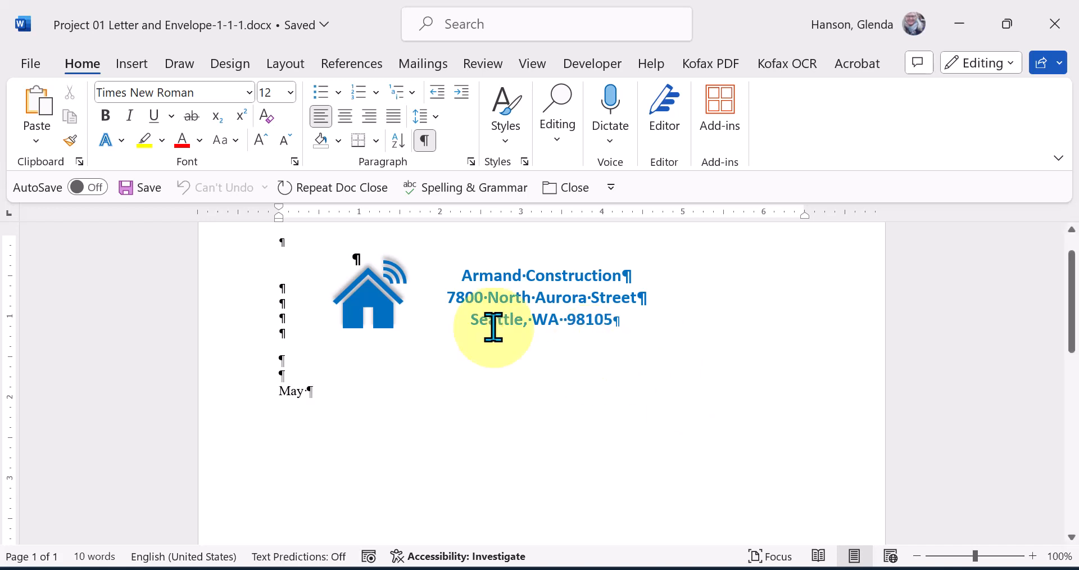
Start saving a copy of the letter in the Downloads folder, with the cursor at the start of the file name.
click(30, 64)
click(56, 343)
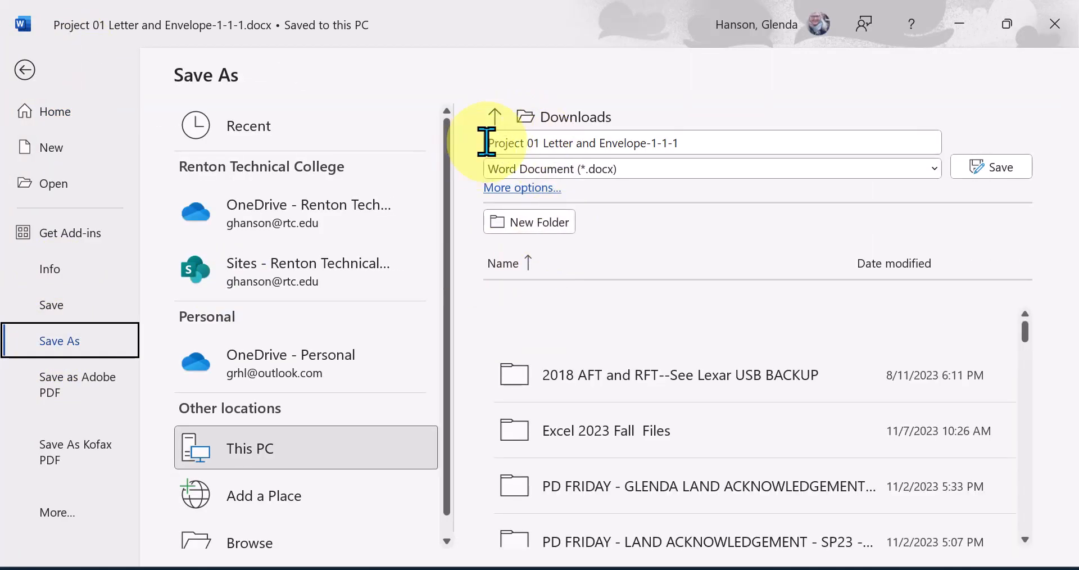
click(492, 142)
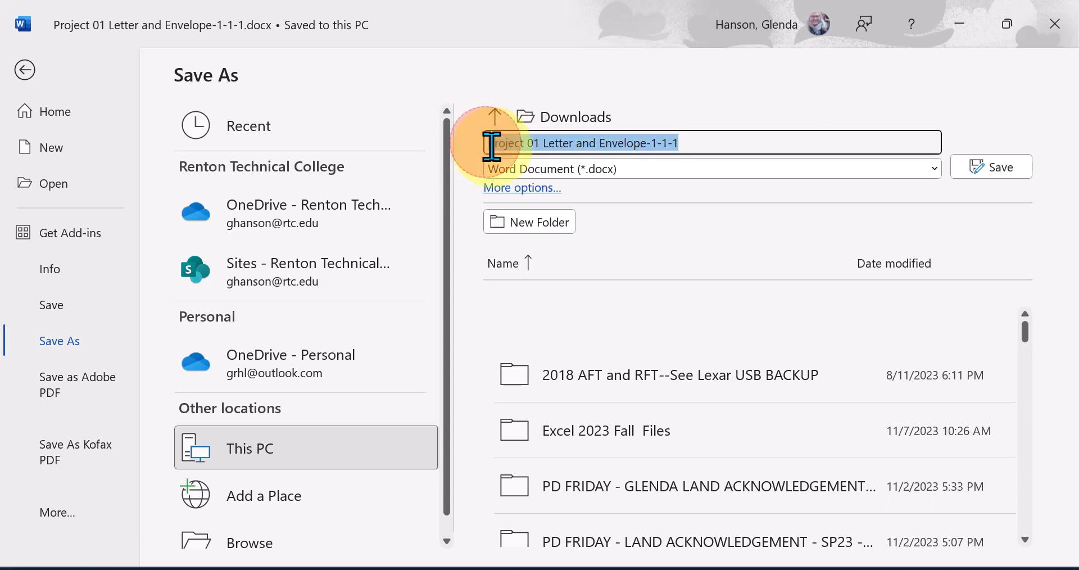
click(520, 143)
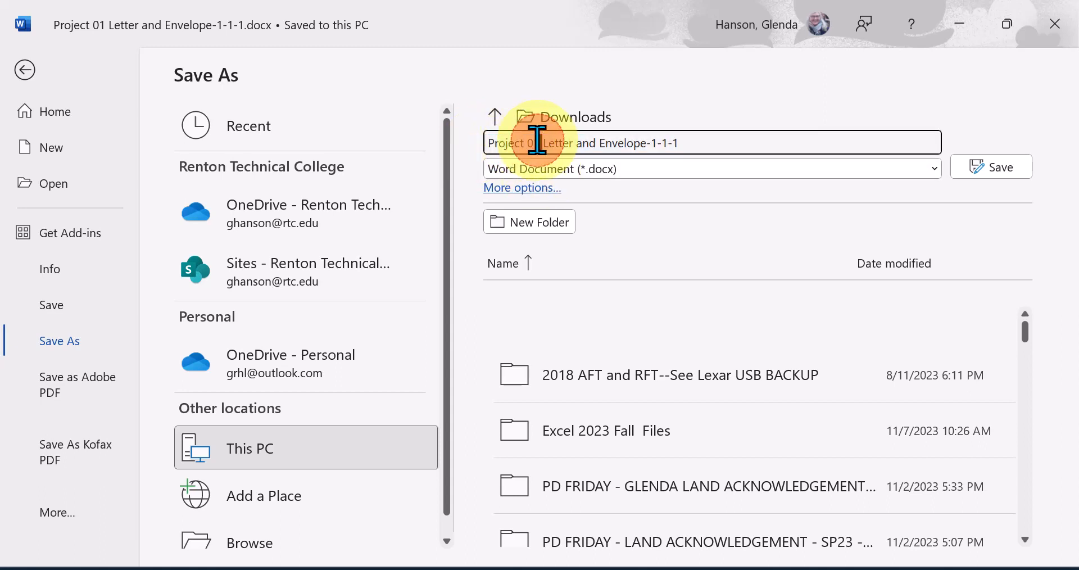
click(484, 142)
click(488, 142)
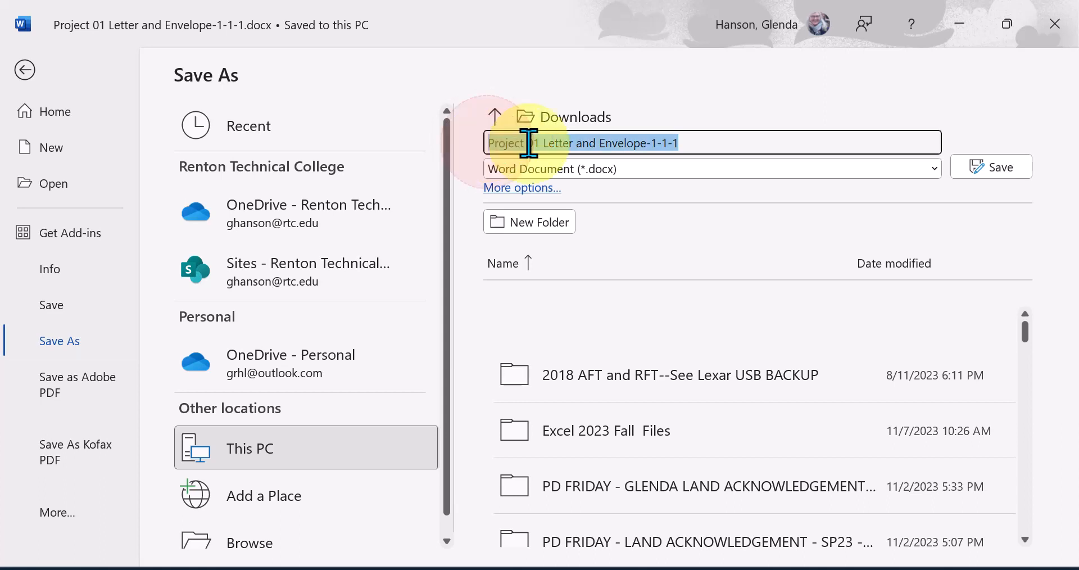
key(Home)
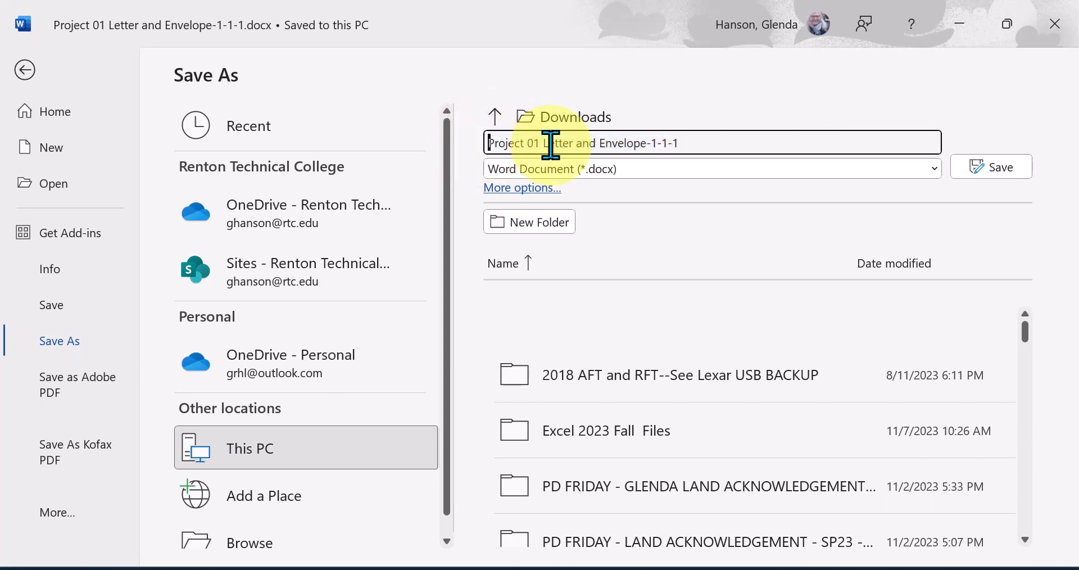
text(XXX)
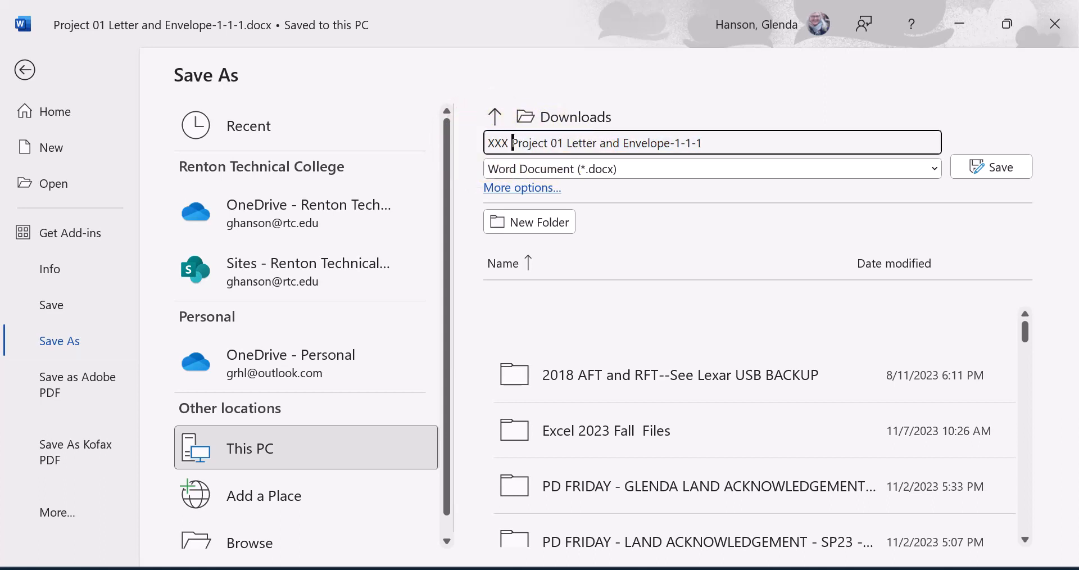
key(BackSpace)
key(BackSpace)
key(BackSpace)
key(BackSpace)
Prefix the file name with GRH and save the copy as GRH Project 01 Letter and Envelope-1-1-1.
text(GRH)
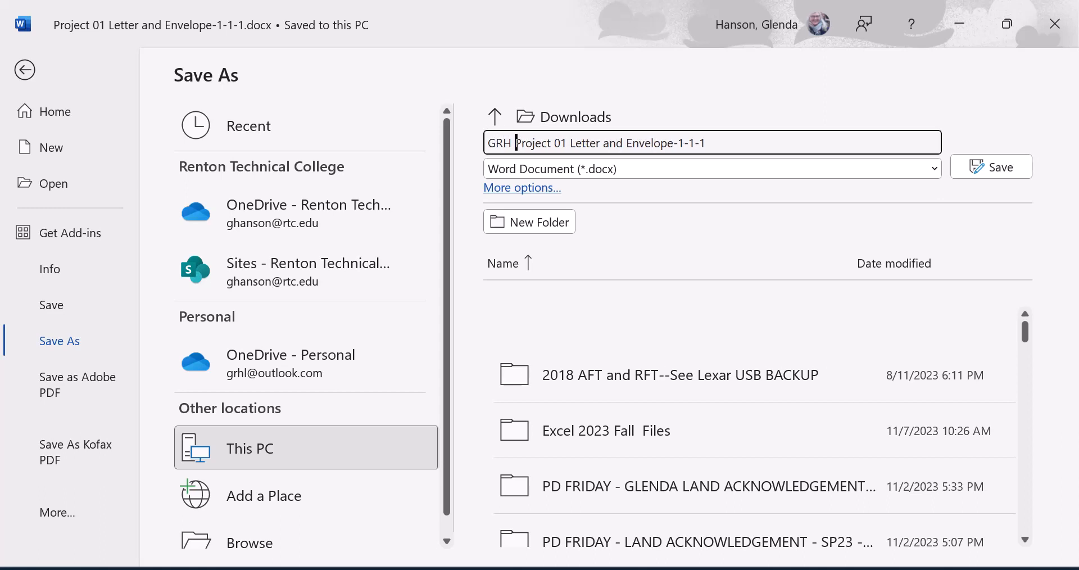
click(1004, 168)
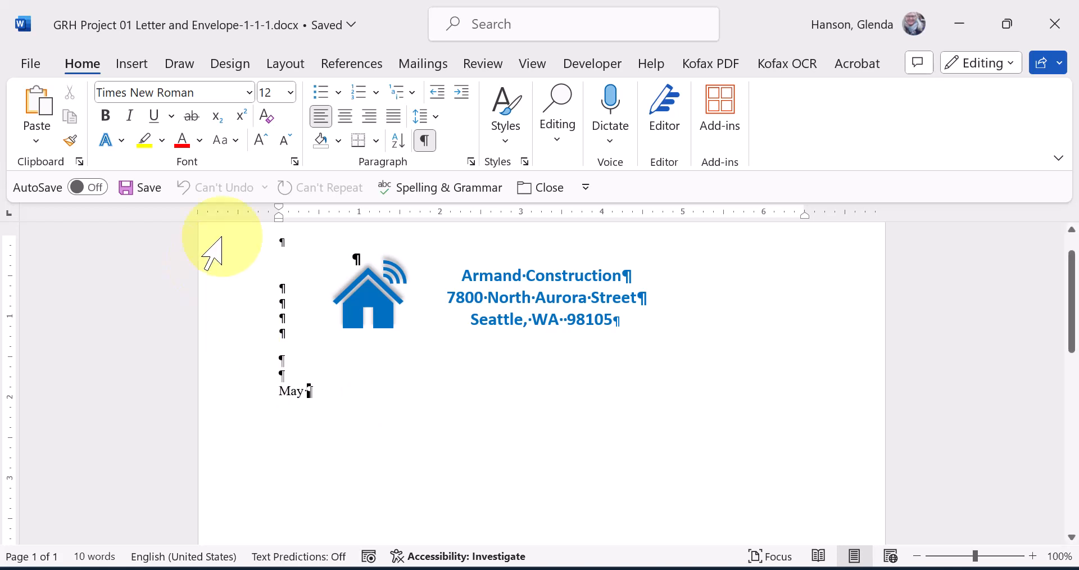
Insert a Blank style footer and replace its placeholder text with the File Name document info.
click(130, 63)
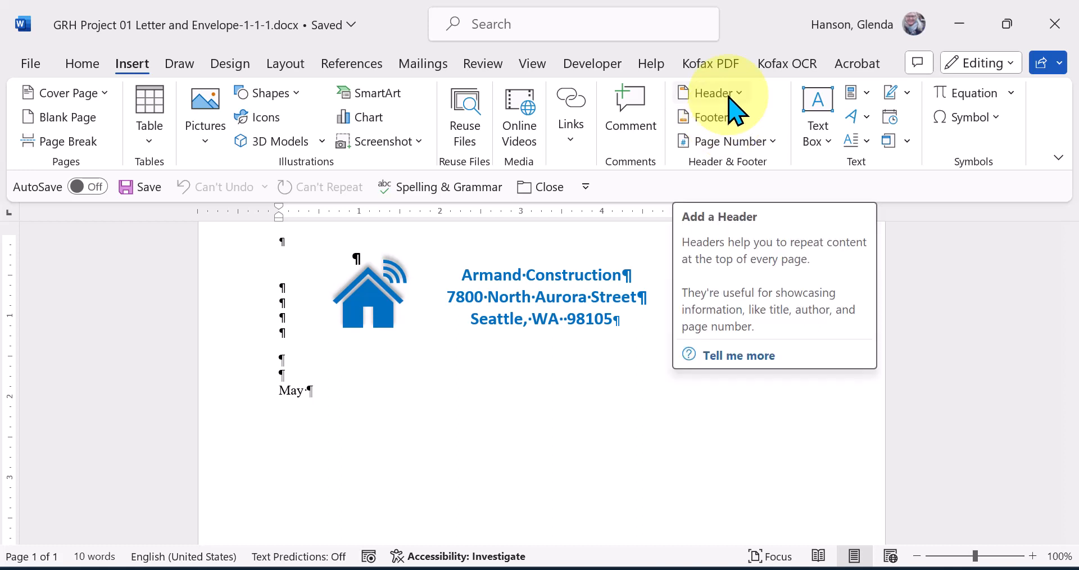
click(730, 118)
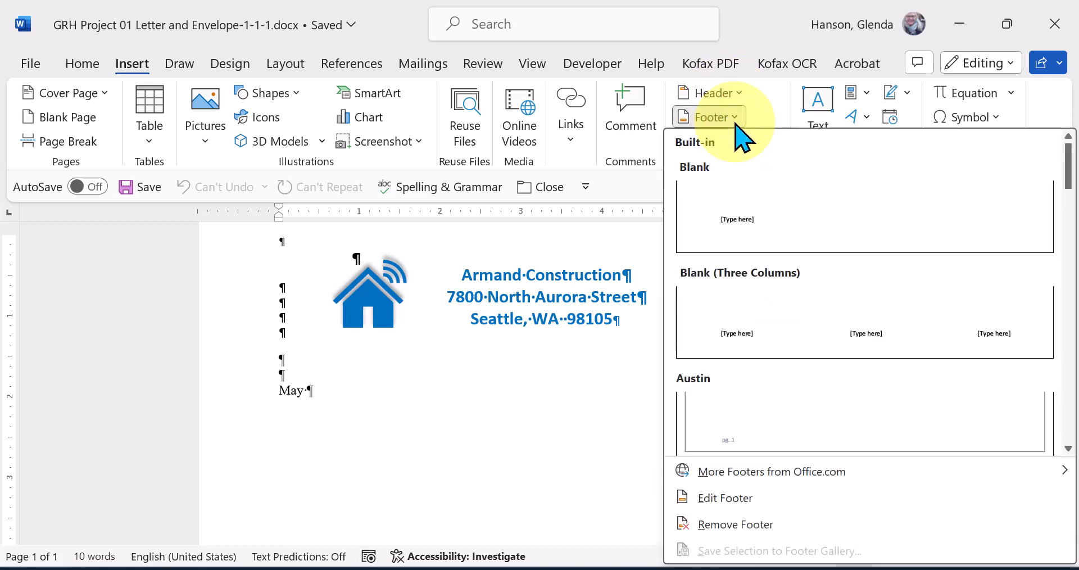
click(748, 223)
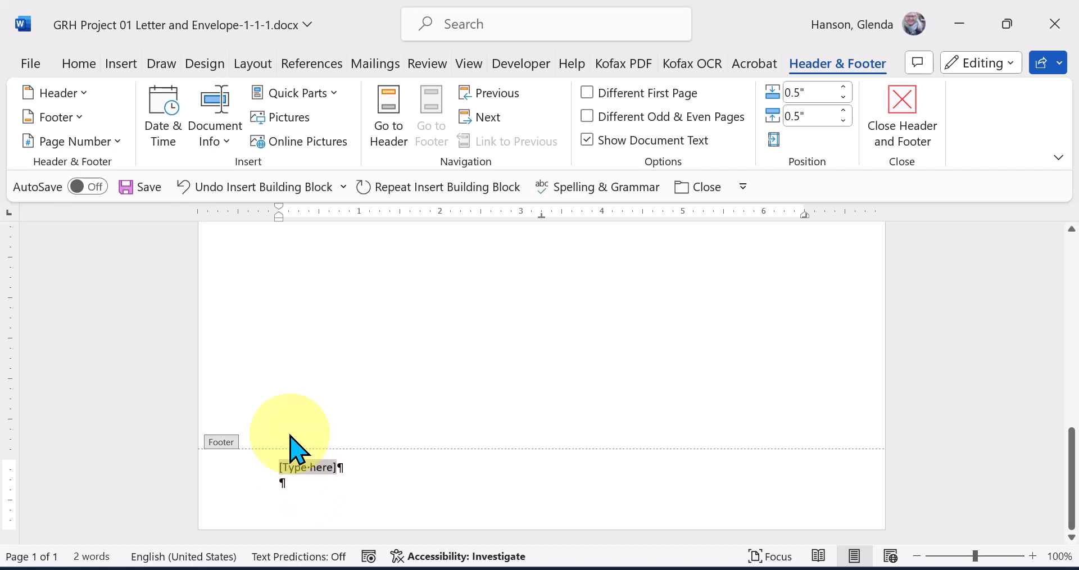
click(223, 147)
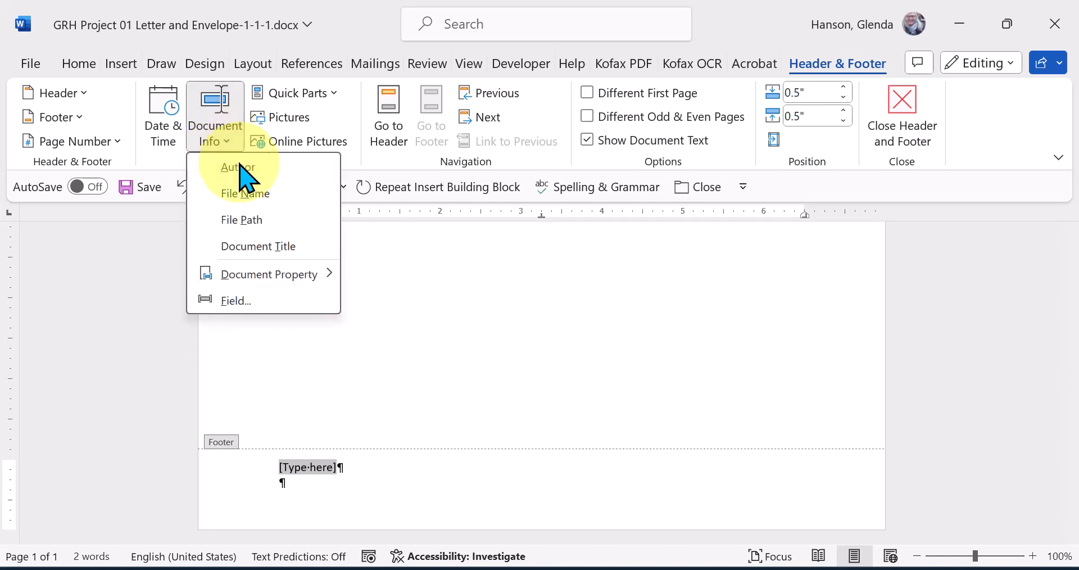
click(247, 197)
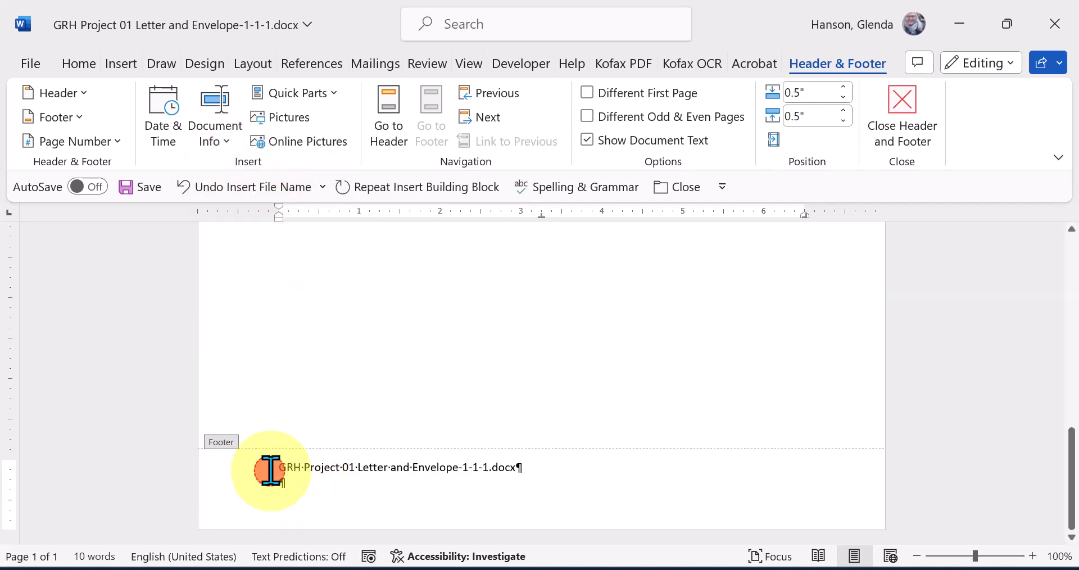
drag(275, 466, 479, 484)
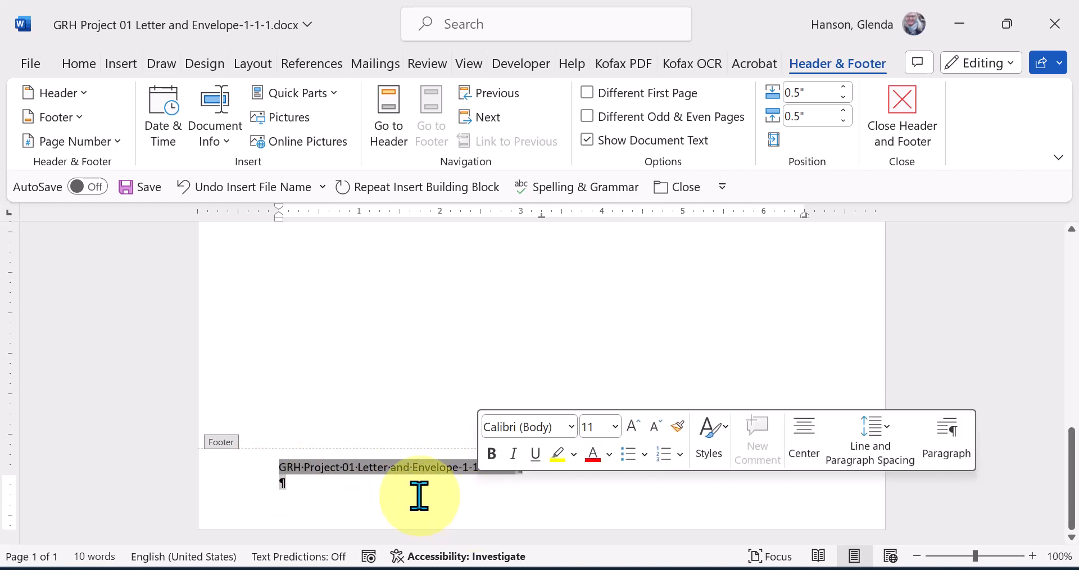
click(421, 479)
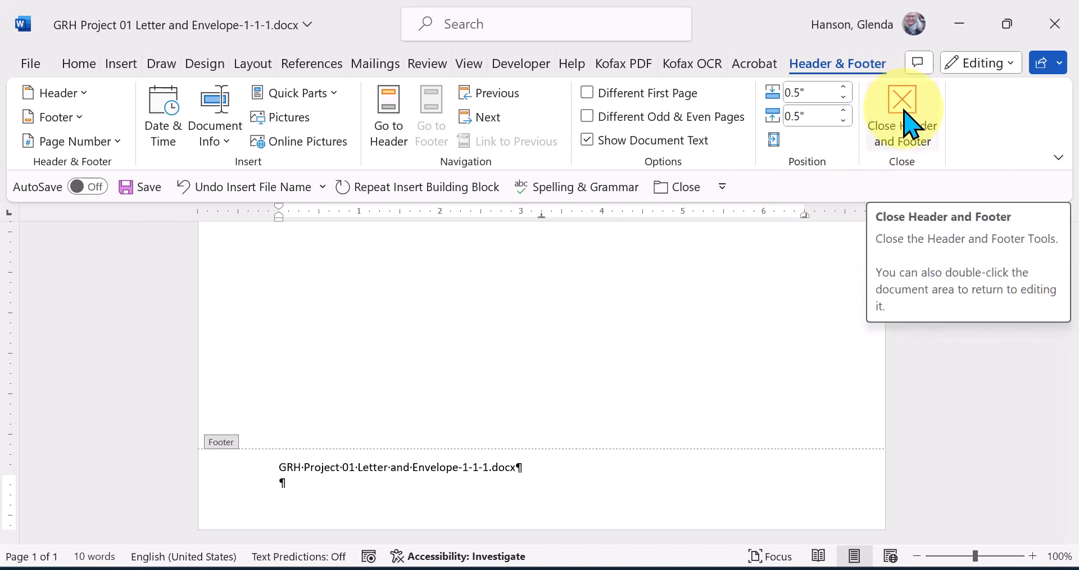
Close the footer to return to the letter body and check the file name at the end of the page.
click(559, 317)
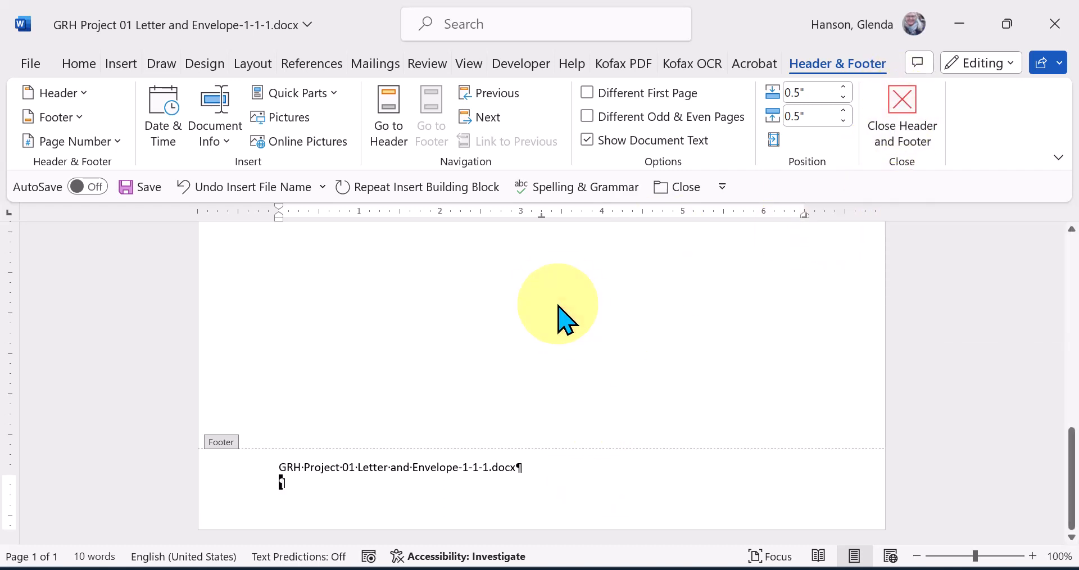
double_click(434, 335)
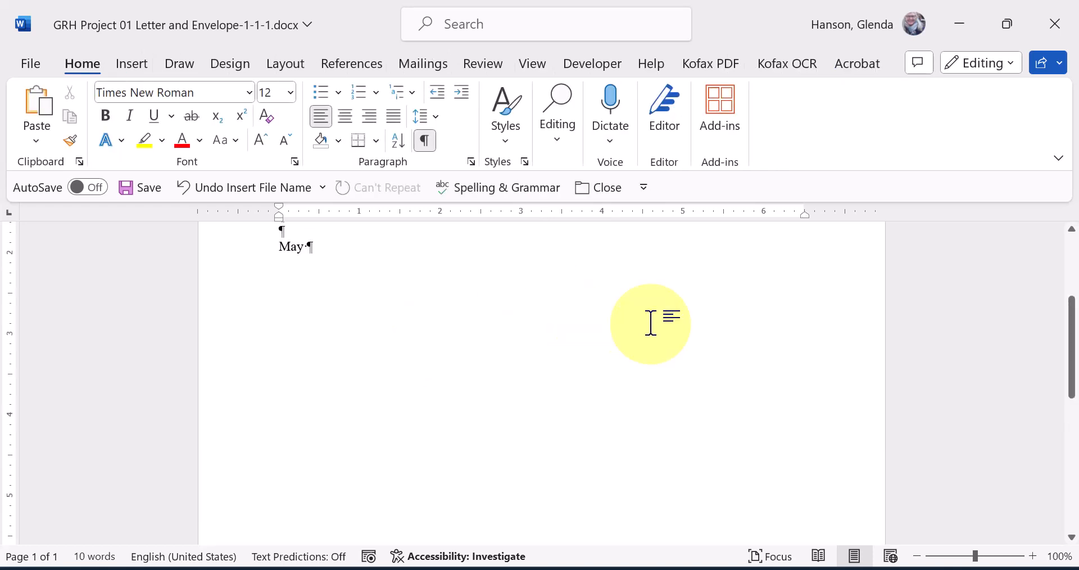
drag(1072, 335, 1070, 531)
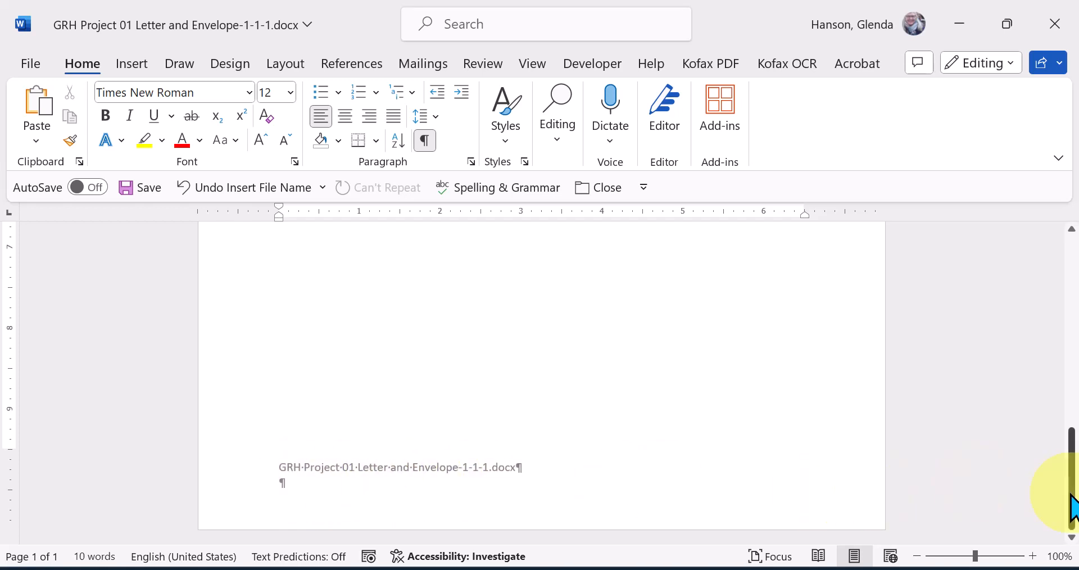
Complete the date as May 15, 2023, leave three blank lines and enter "Ms." with the recipient's full name.
drag(1074, 509, 1068, 337)
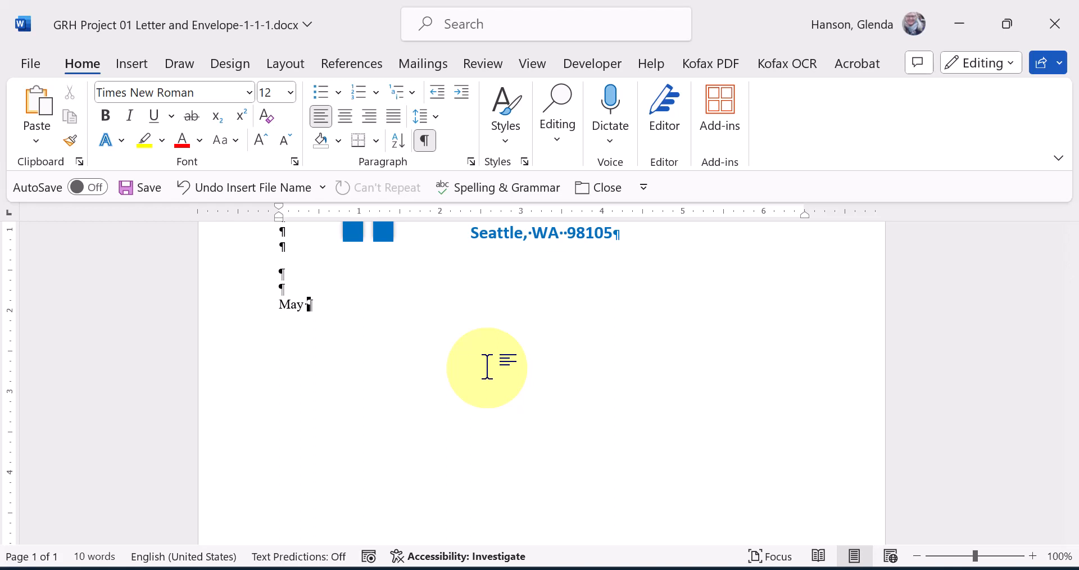
text(15, 2023)
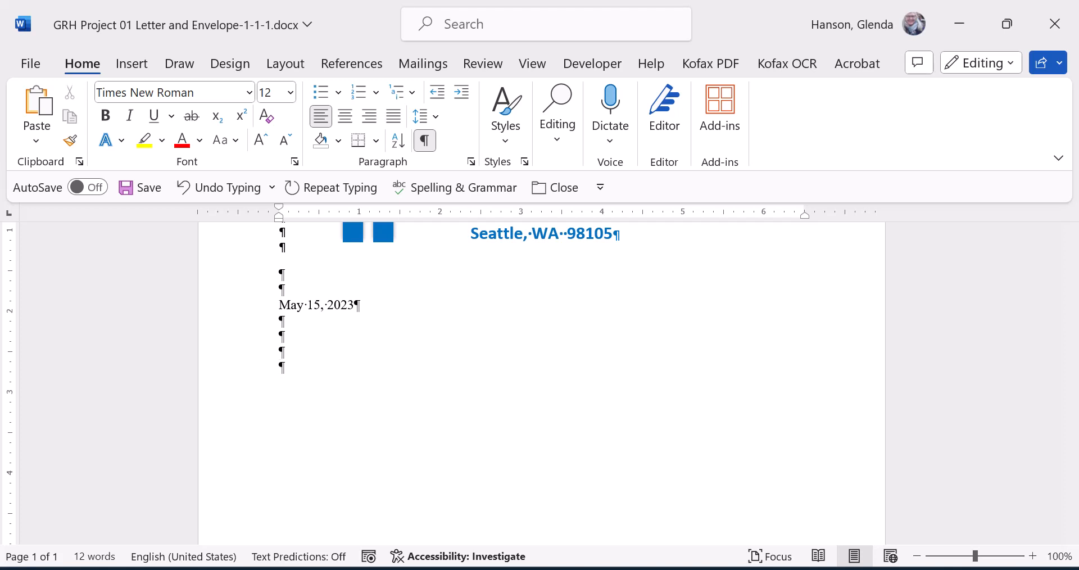
click(482, 366)
text(Ms. )
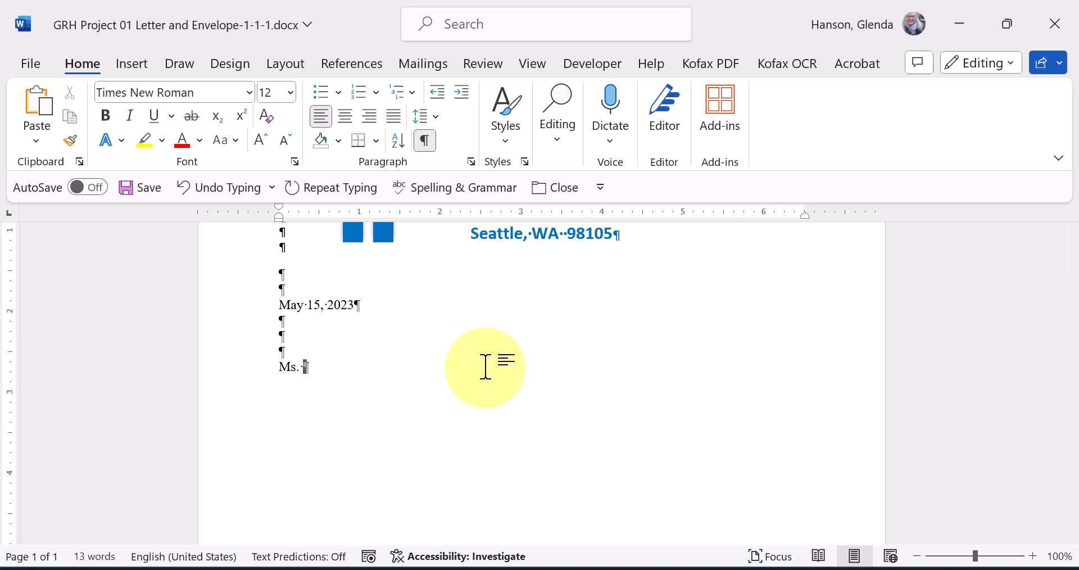
text(Lynn·Flora)
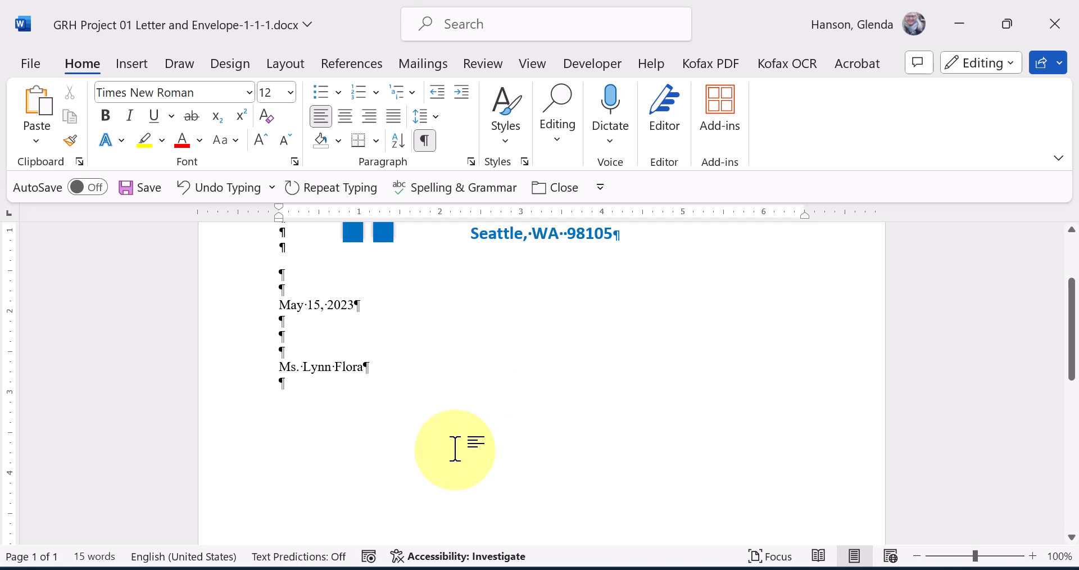
Paste the rest of the letter below the recipient's name and delete the extra blank line above the salutation.
key(ctrl+v)
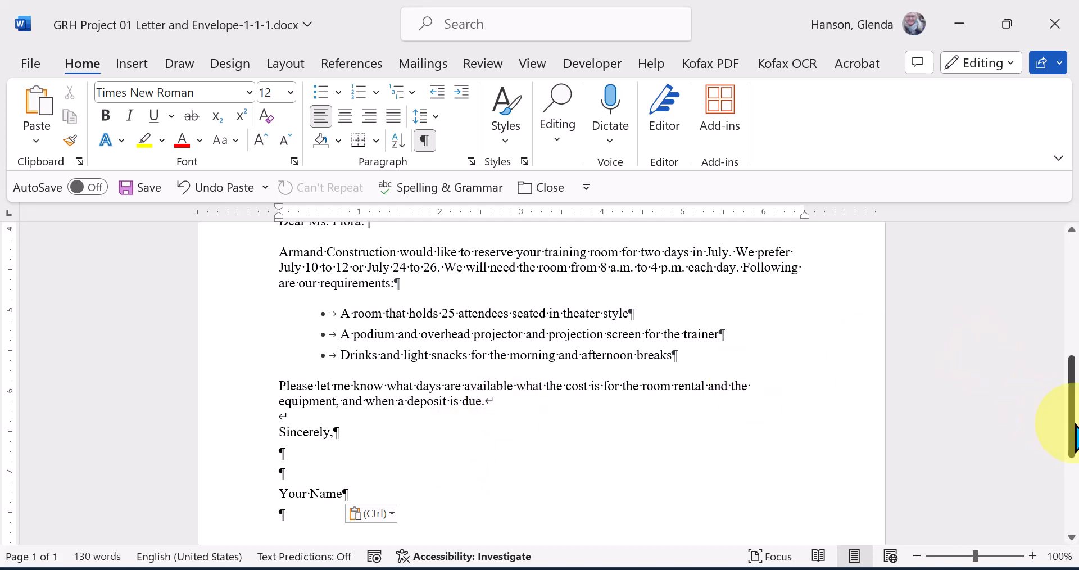
drag(1072, 425, 1072, 350)
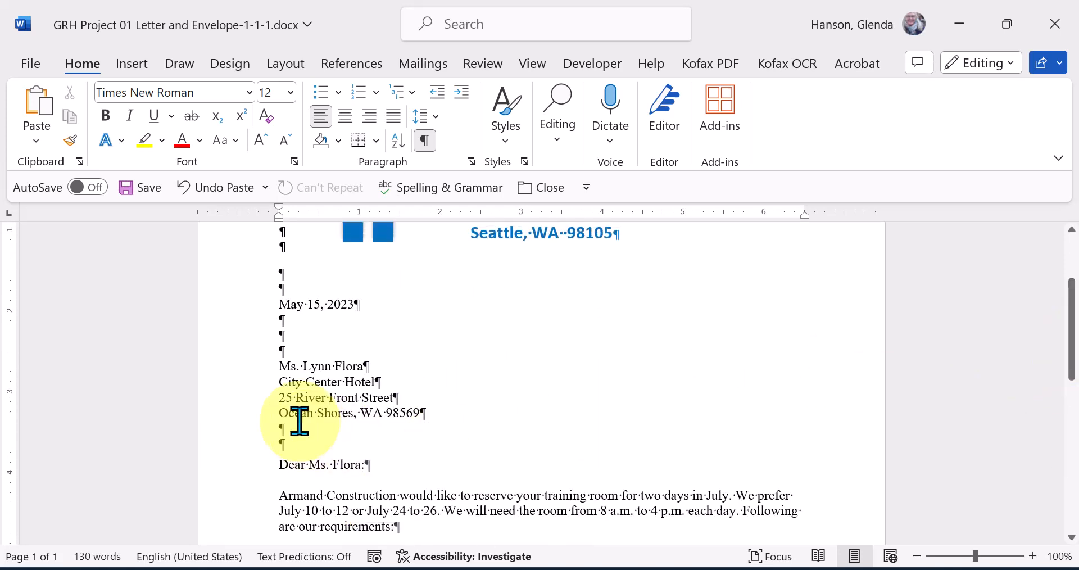
drag(274, 320, 281, 353)
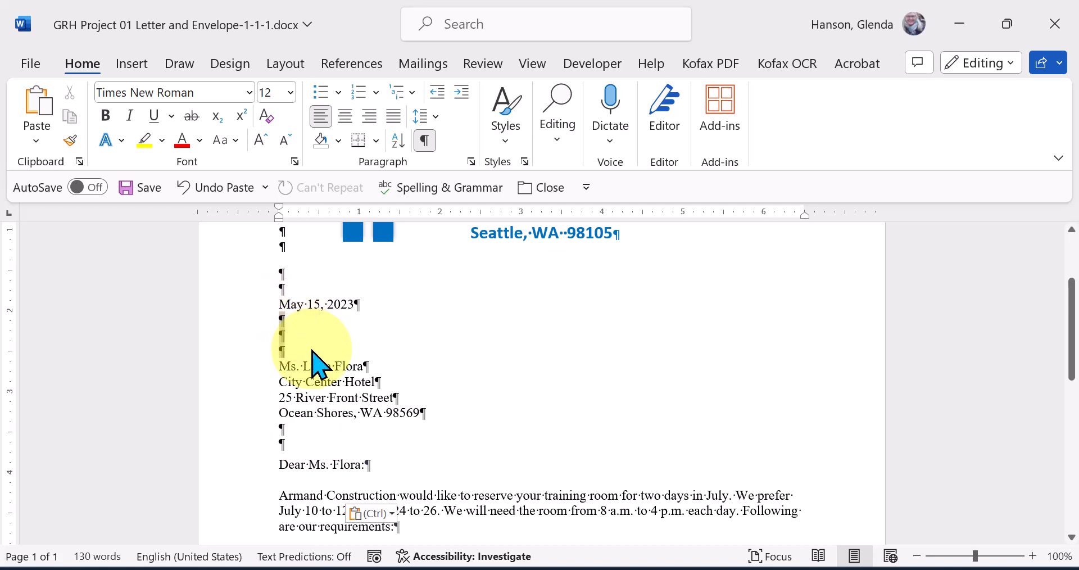
click(279, 438)
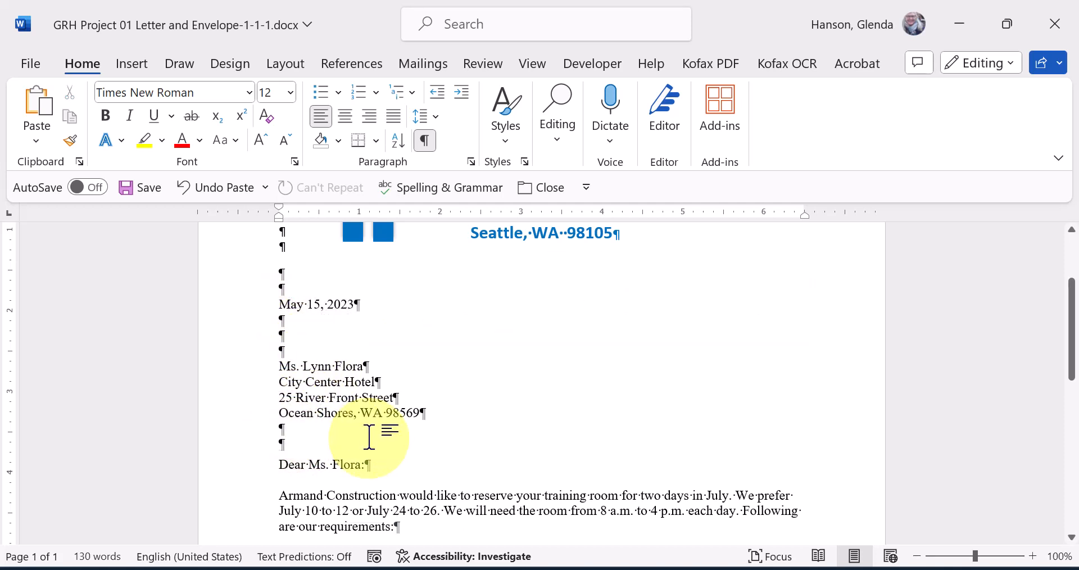
key(Delete)
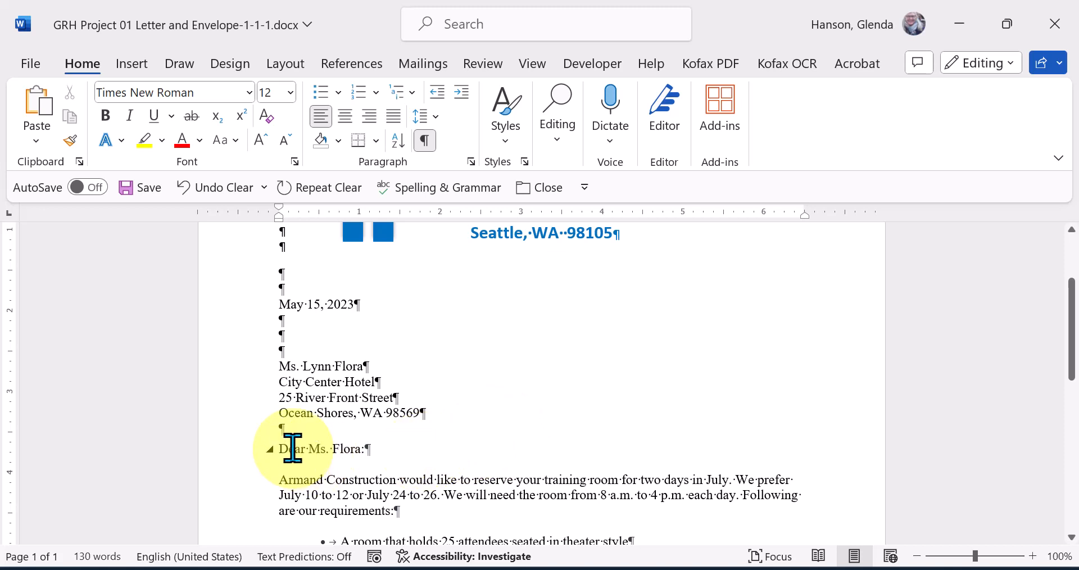
click(380, 448)
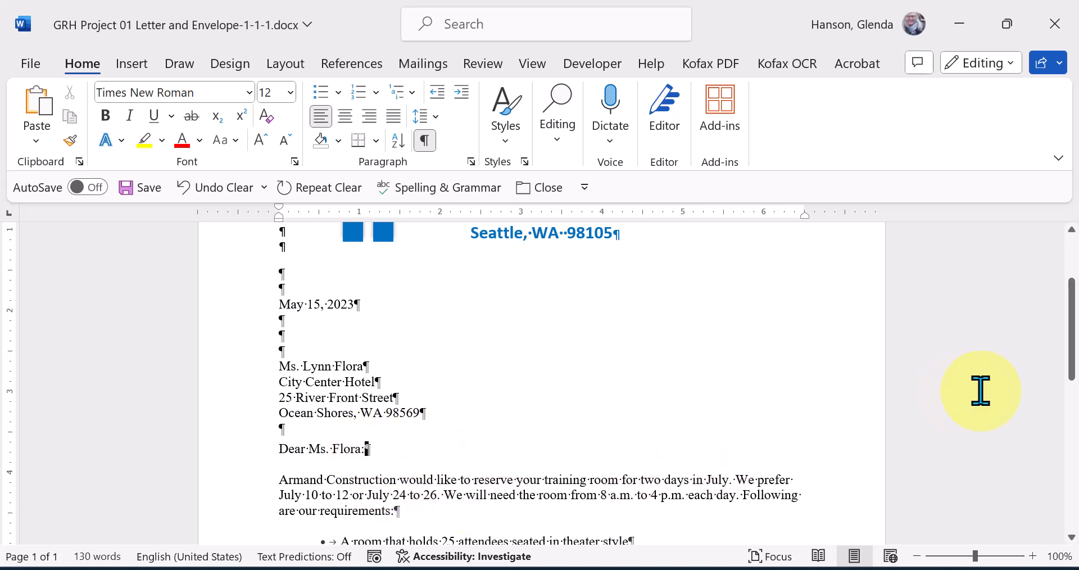
Review the letter's bulleted requirements, closing paragraph and signature lines, and locate the spelling and grammar tools.
scroll(1071, 377, down, 3)
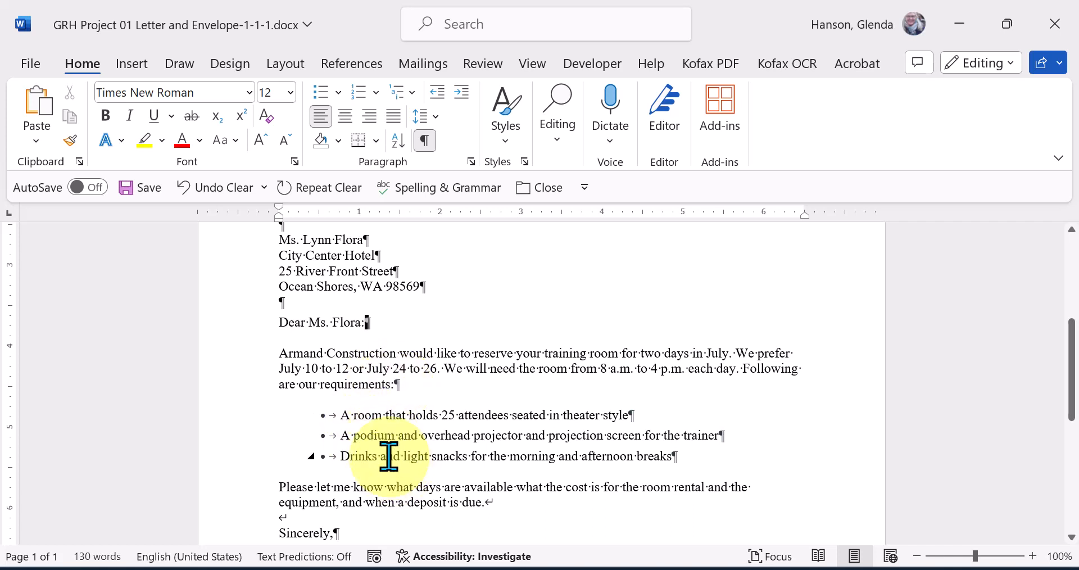
mouse_move(340, 415)
mouse_down()
mouse_move(617, 475)
mouse_move(682, 467)
mouse_move(669, 484)
mouse_up()
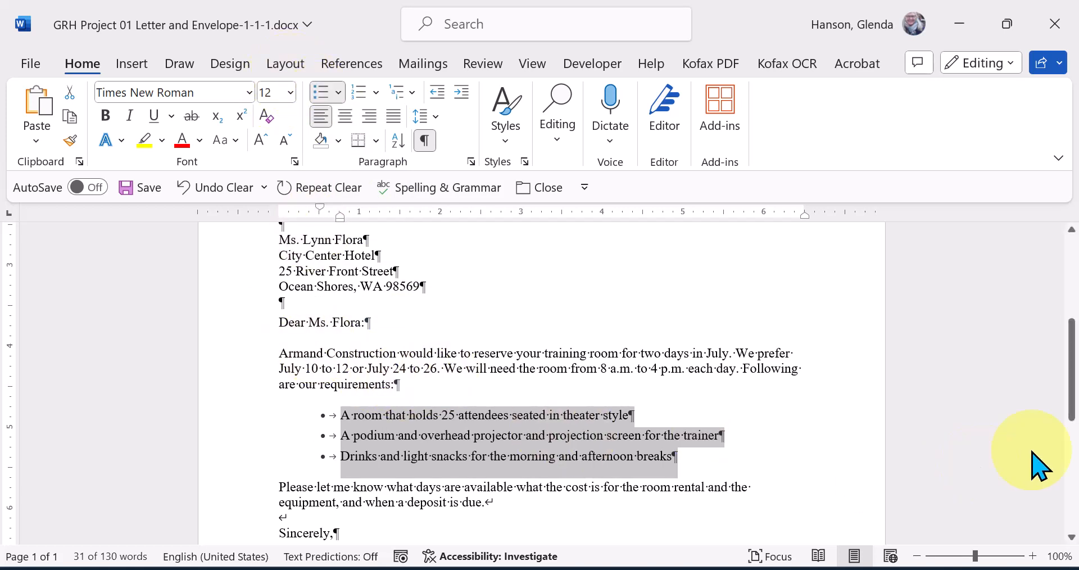
drag(1075, 404, 1075, 432)
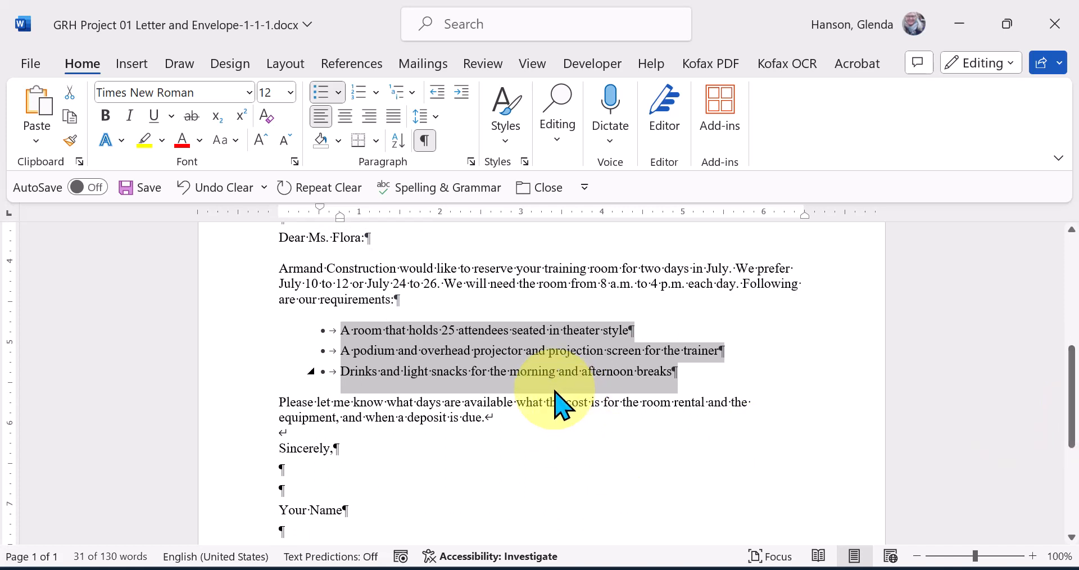
click(404, 409)
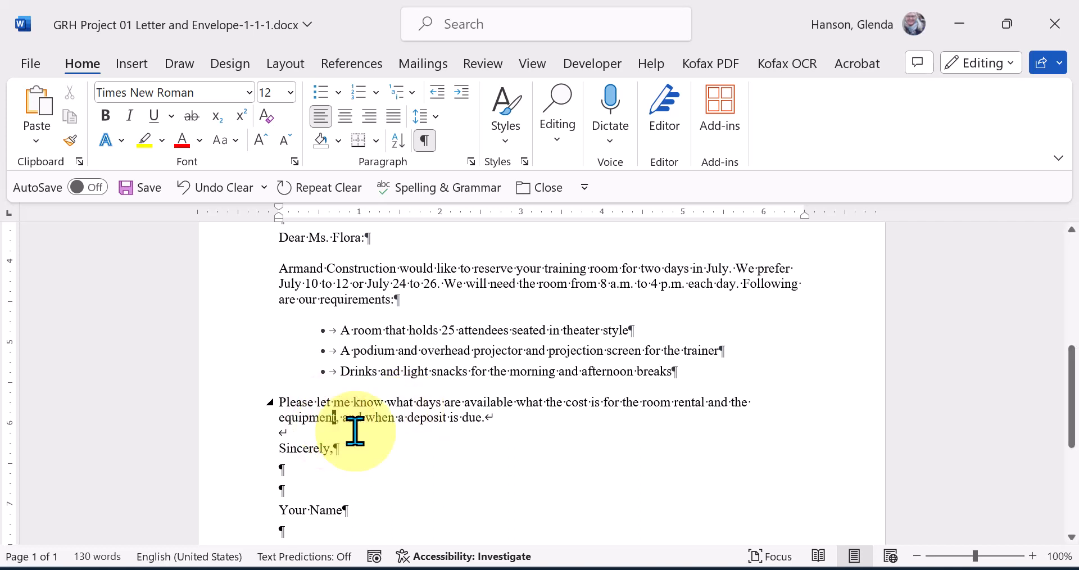
click(502, 422)
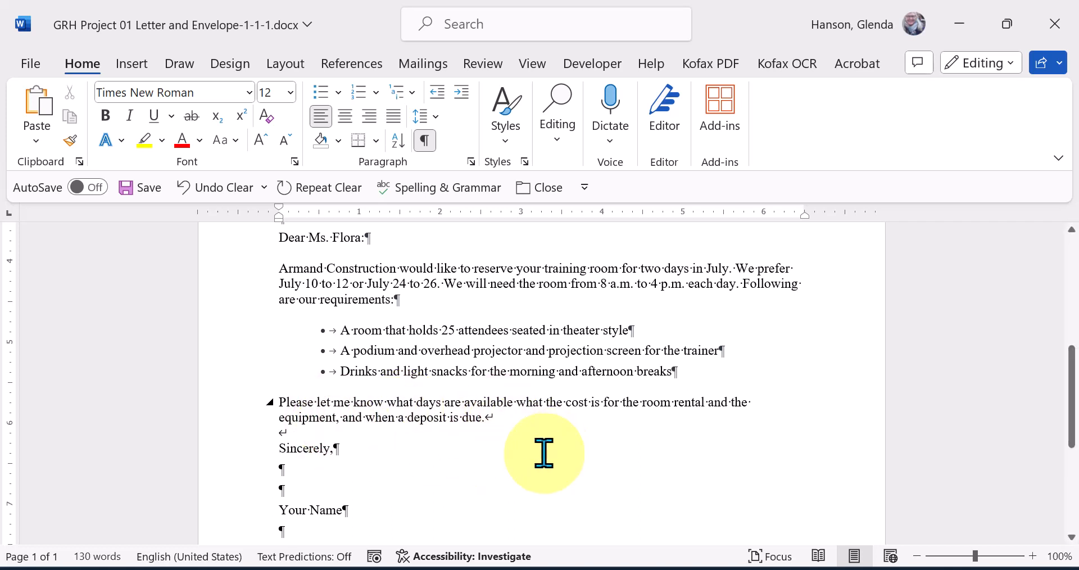
click(298, 469)
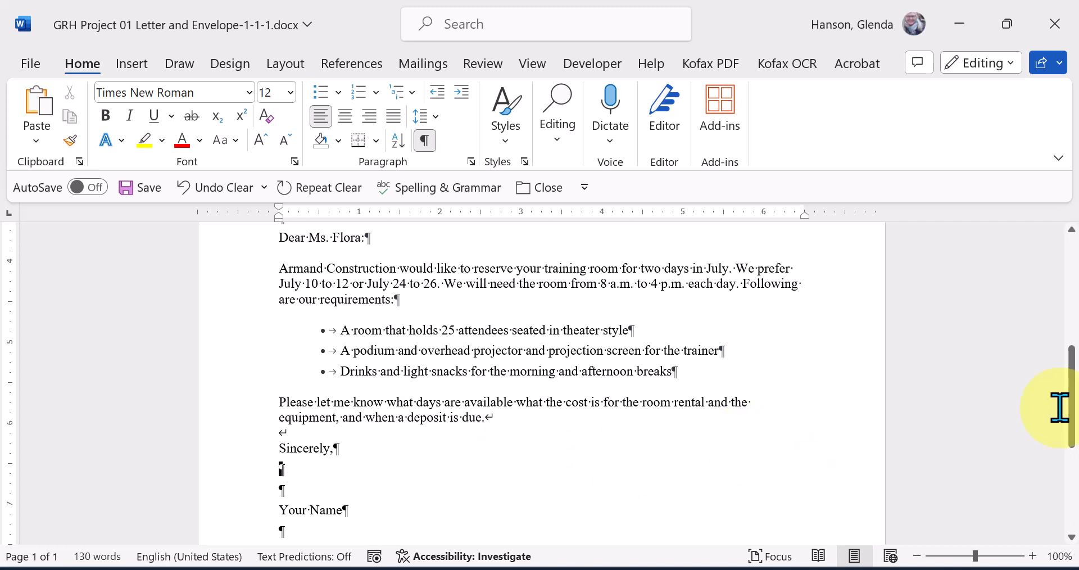
drag(1069, 405, 1068, 434)
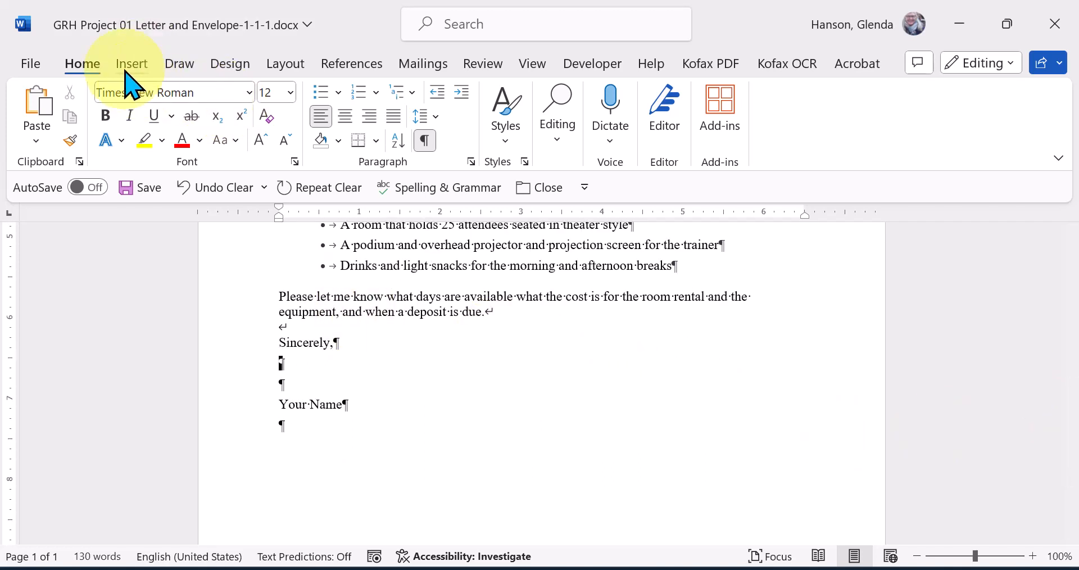
click(357, 66)
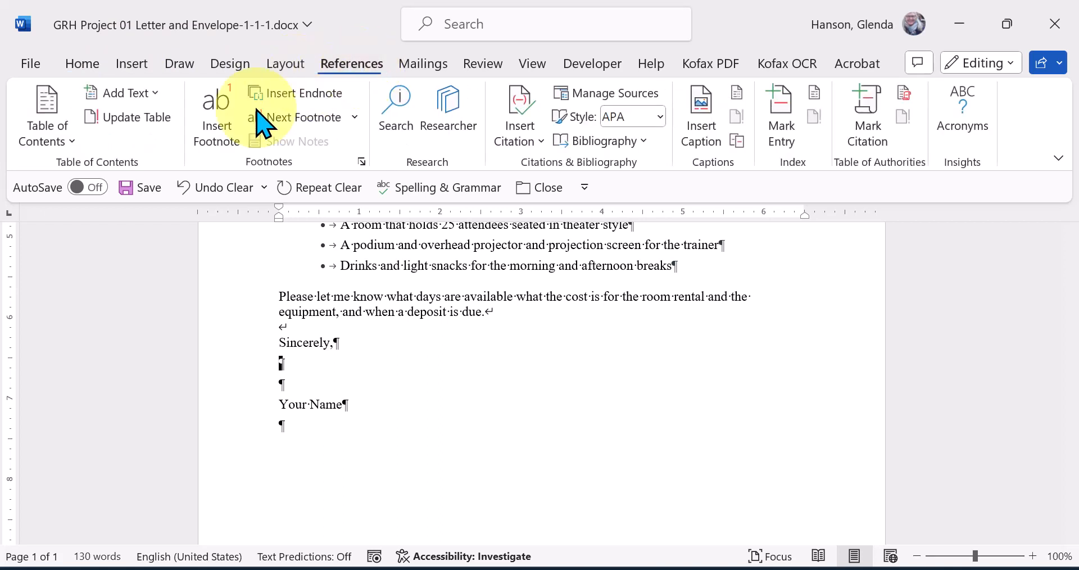
click(487, 68)
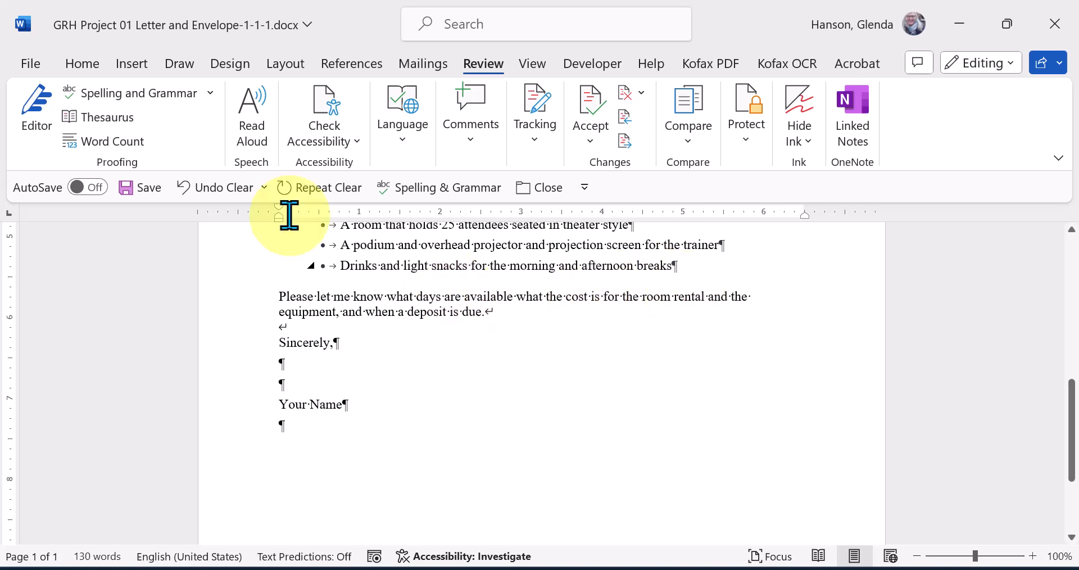
Save the letter in Downloads as a Word document named GRH Project 01 Letter and Envelope-1-1-1.
click(31, 63)
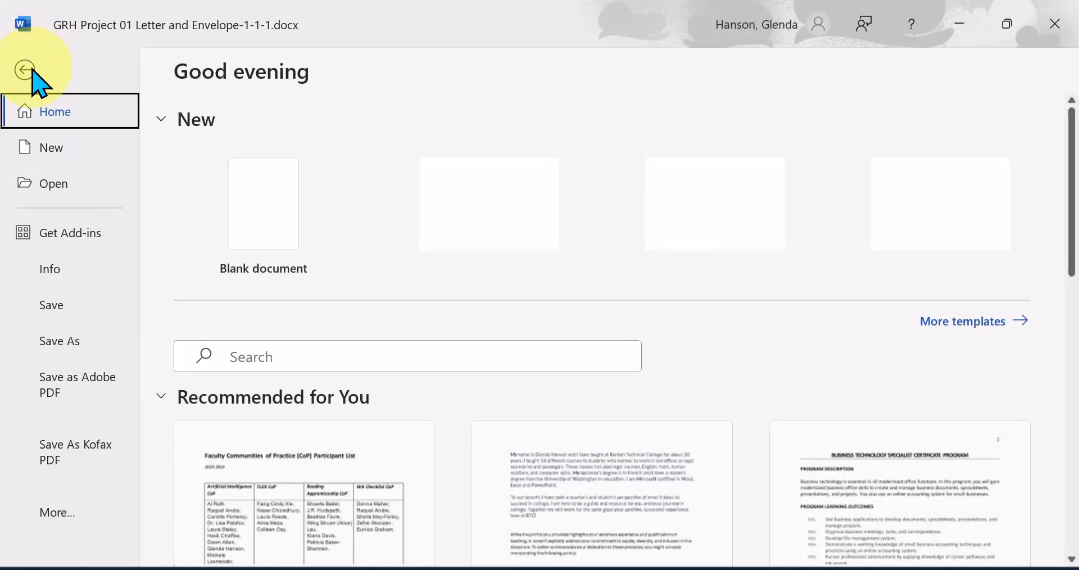
click(70, 351)
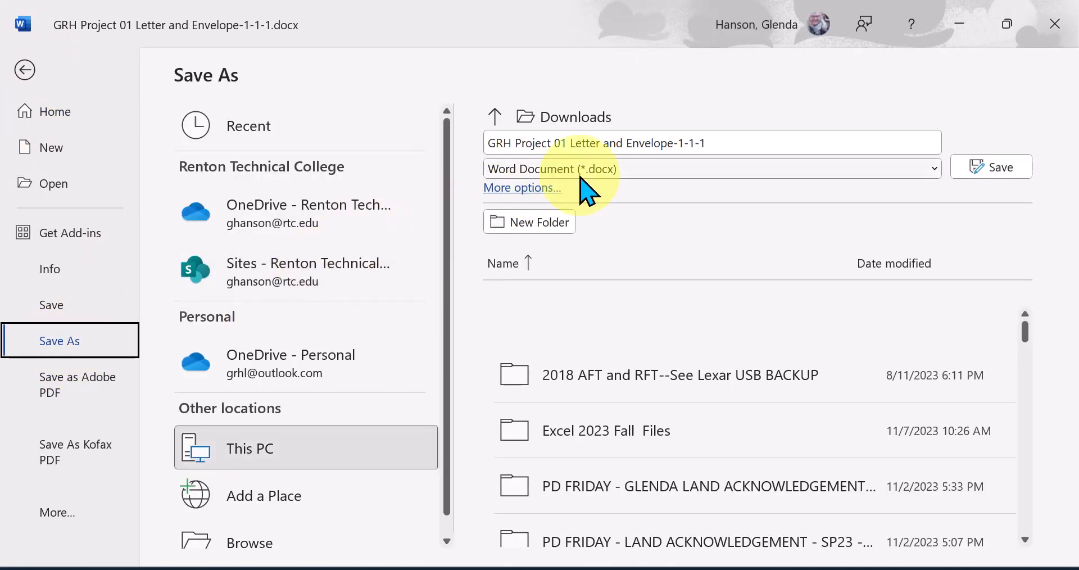
click(995, 167)
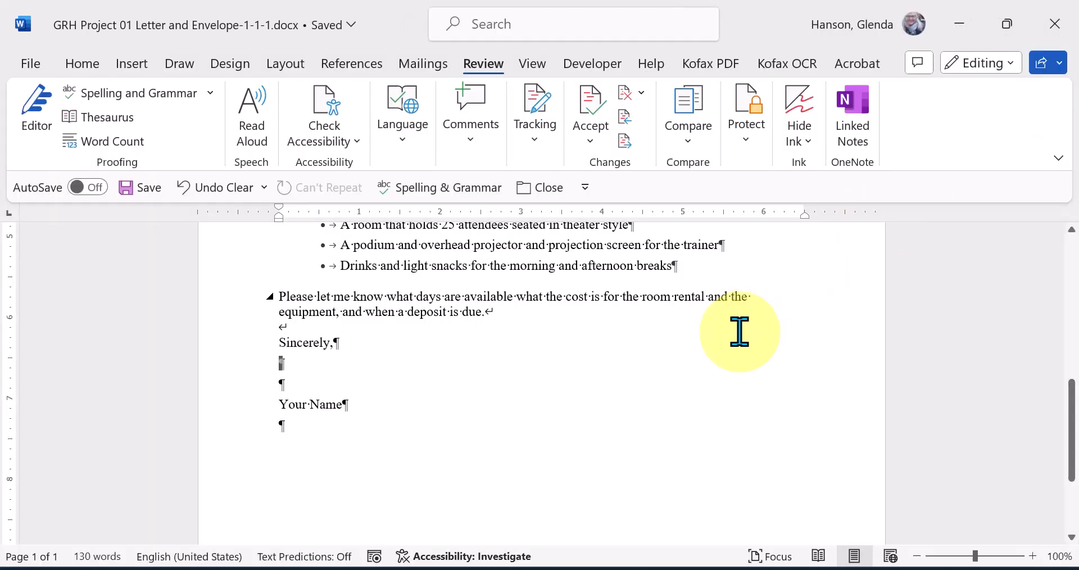
Start an envelope using the letter's four-line inside address as the delivery address.
drag(1071, 452, 1073, 367)
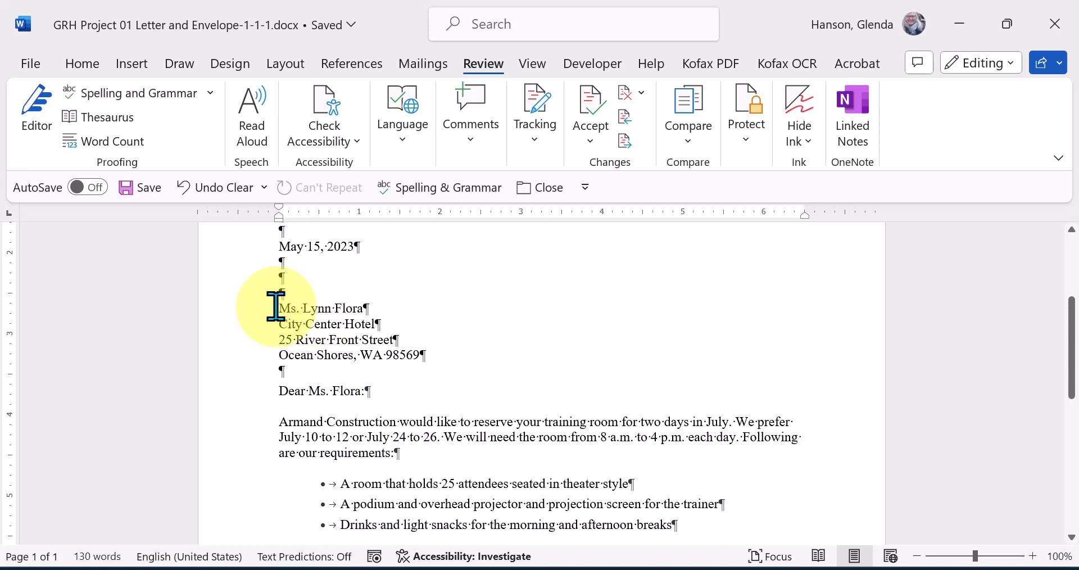
drag(277, 307, 490, 372)
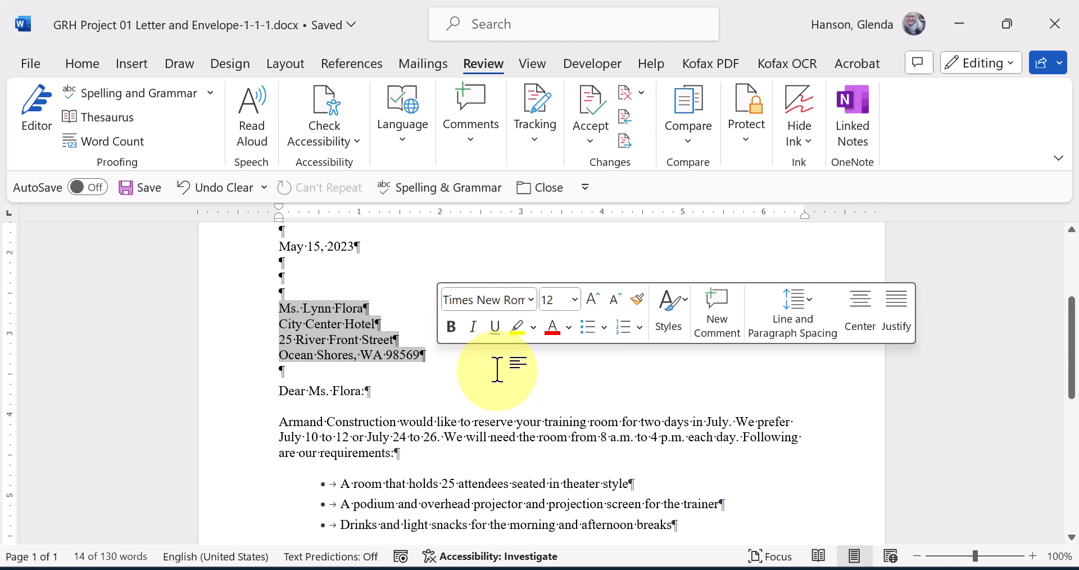
click(433, 72)
click(52, 114)
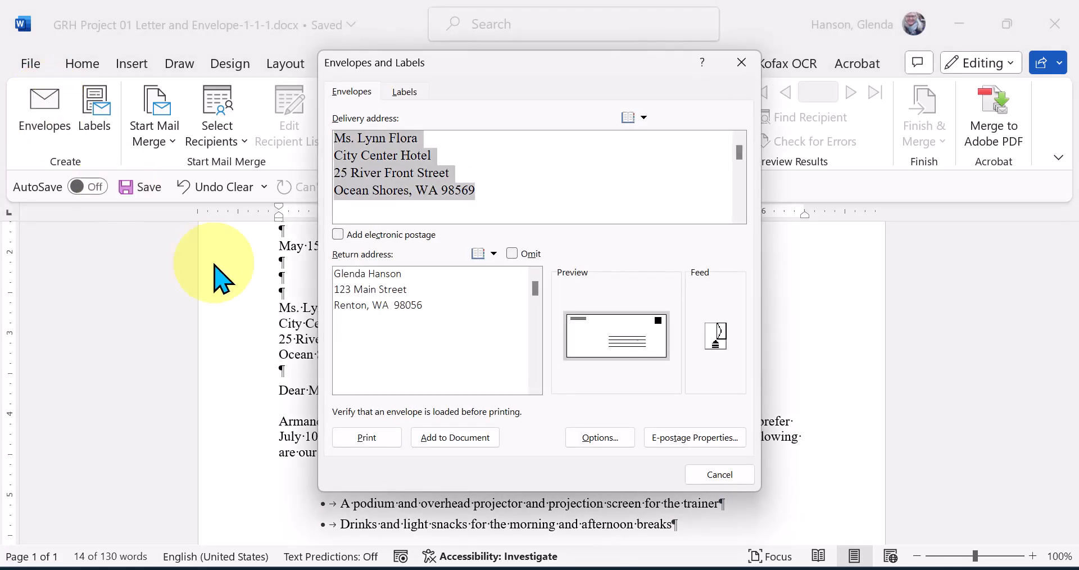
Check the envelope's delivery and return addresses, add the envelope to the document and look over the result.
click(453, 174)
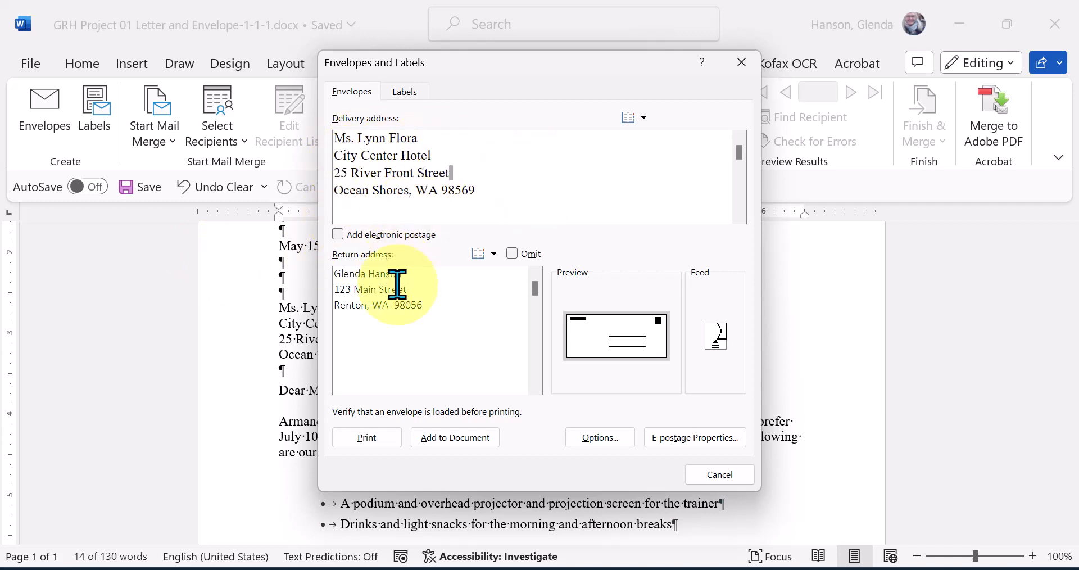
drag(334, 275, 430, 311)
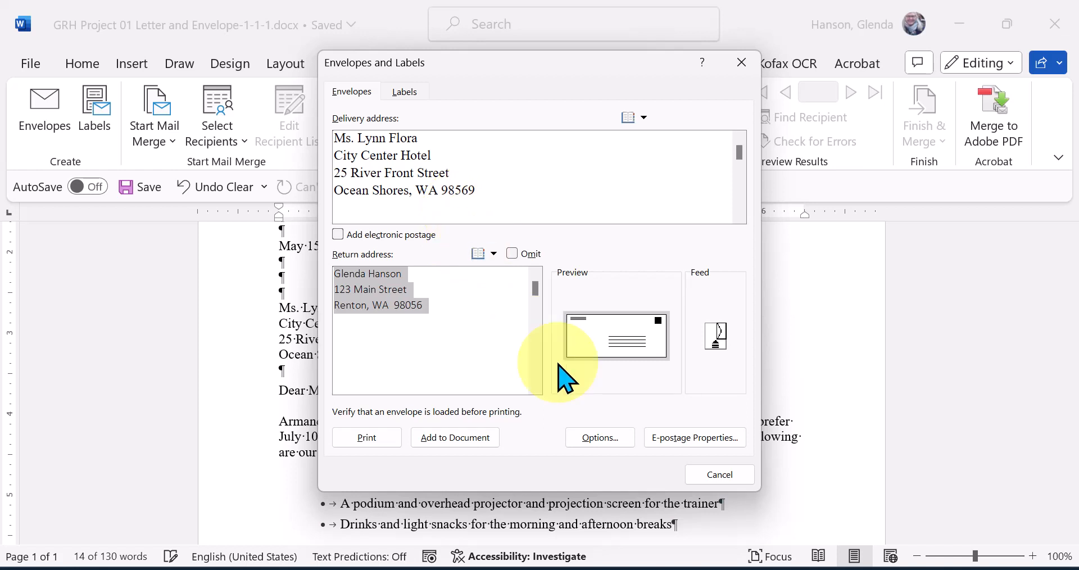
click(454, 444)
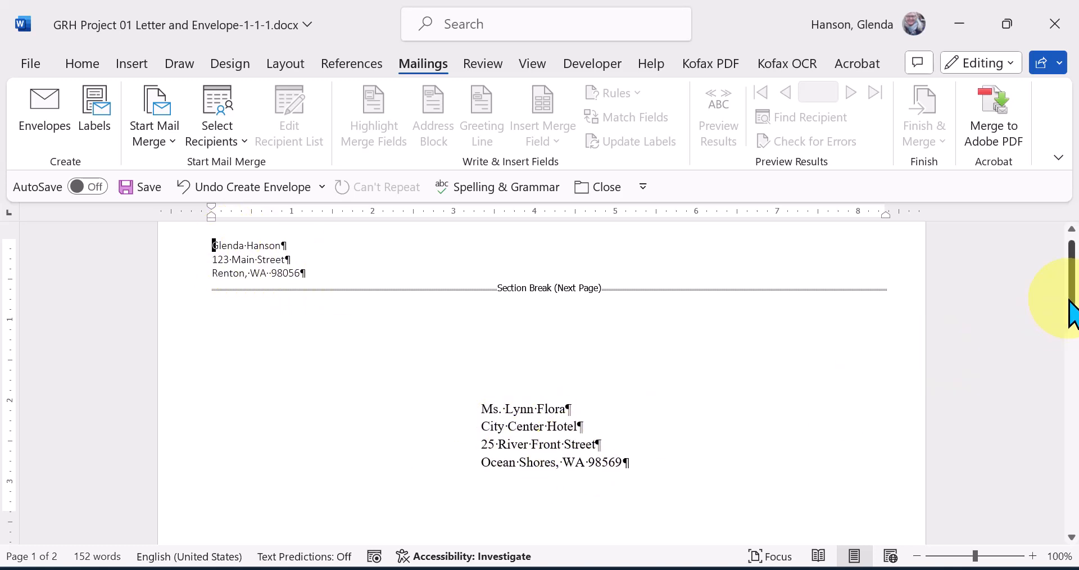
drag(1071, 301, 1064, 340)
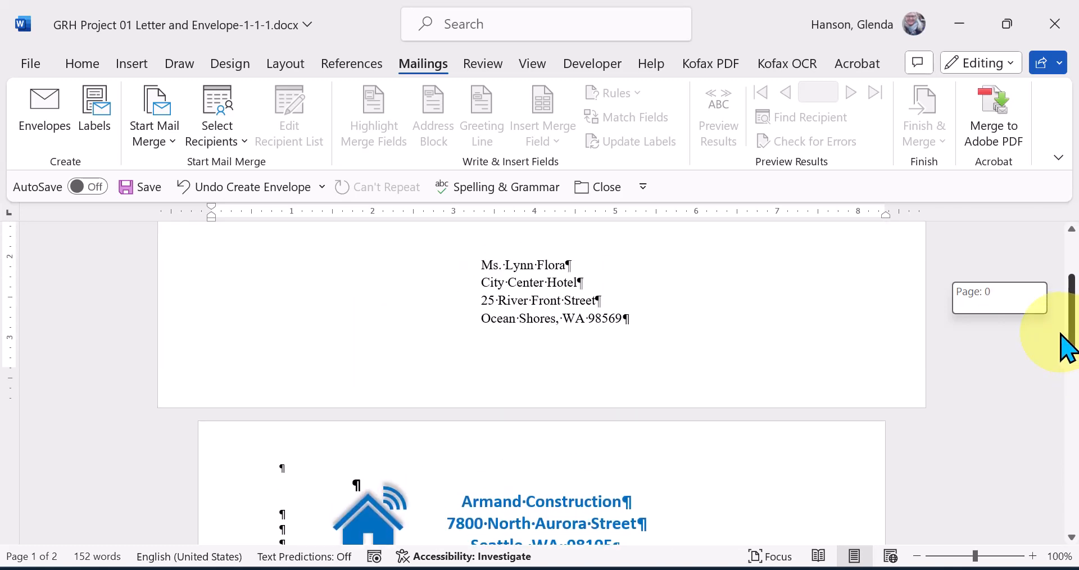
drag(1064, 340, 1064, 341)
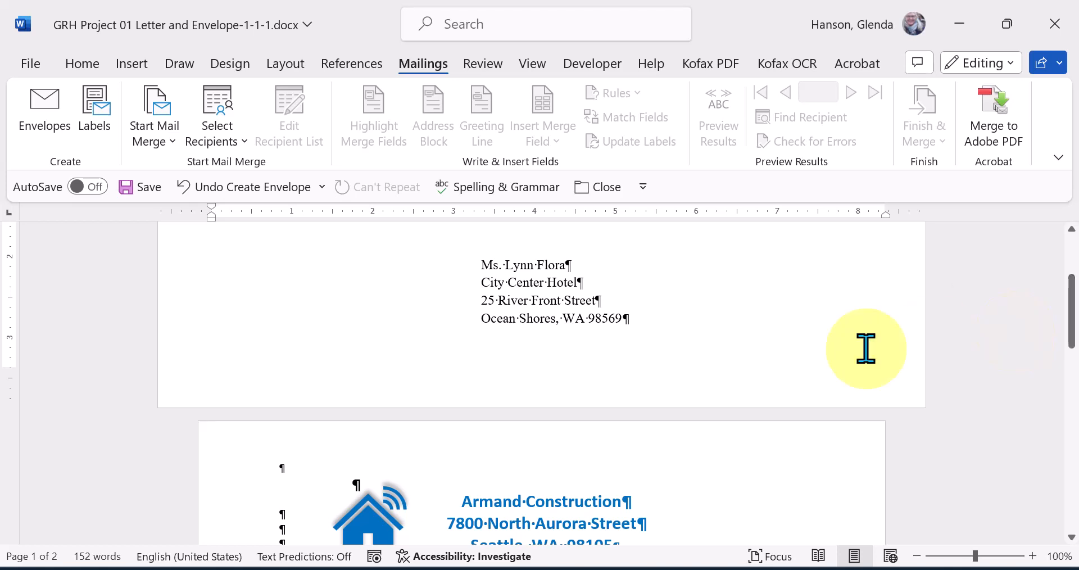
Save the document with its envelope page in Downloads under the same name, GRH Project 01 Letter and Envelope-1-1-1.
click(27, 66)
click(60, 339)
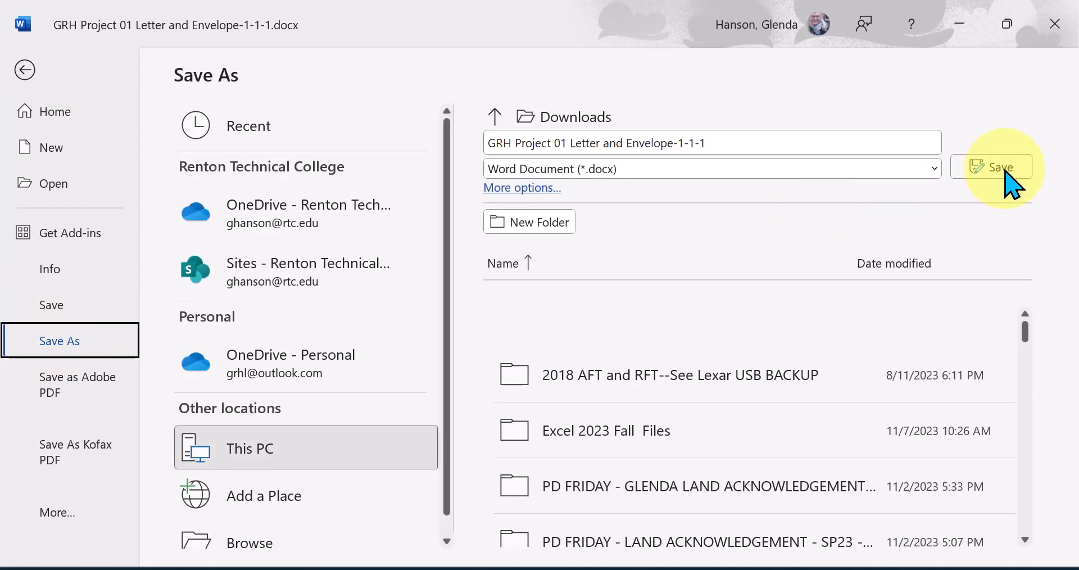
click(1010, 181)
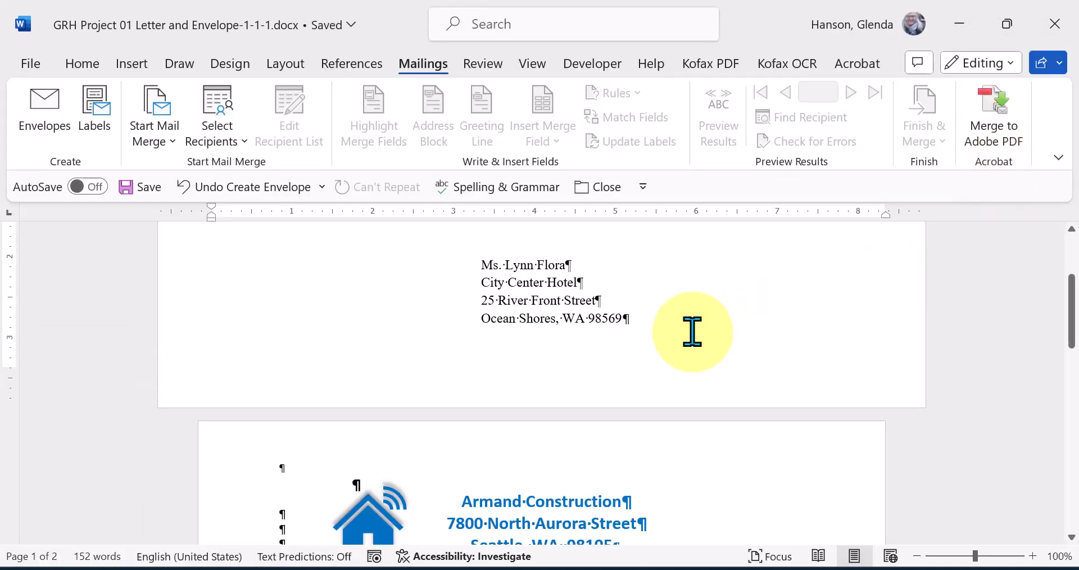